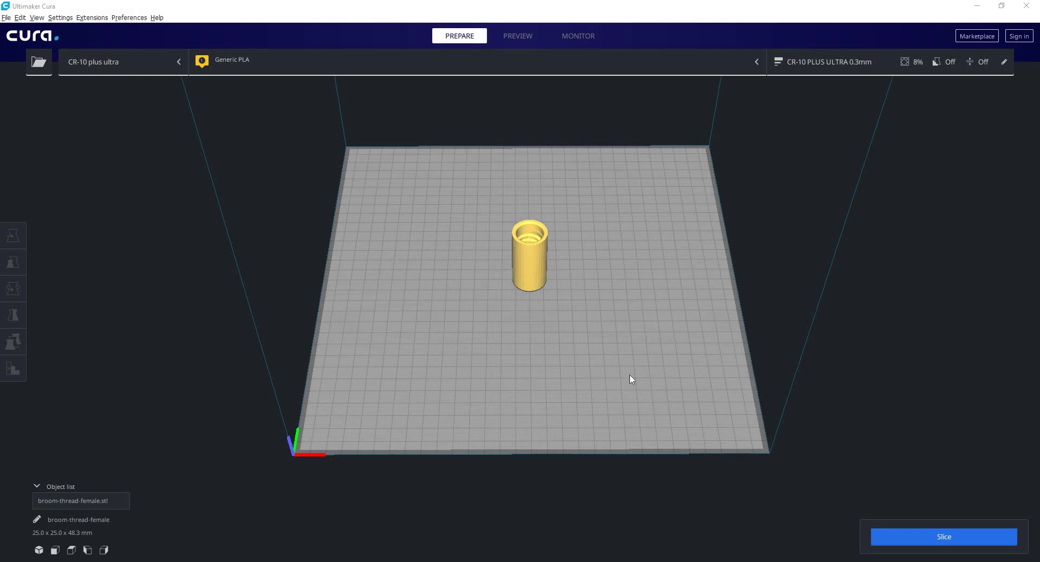
Orbit and tilt the view around the cylinder, selecting and then deselecting it.
{"action": "right_click_drag", "start_coordinate": [626, 198], "coordinate": [620, 196]}
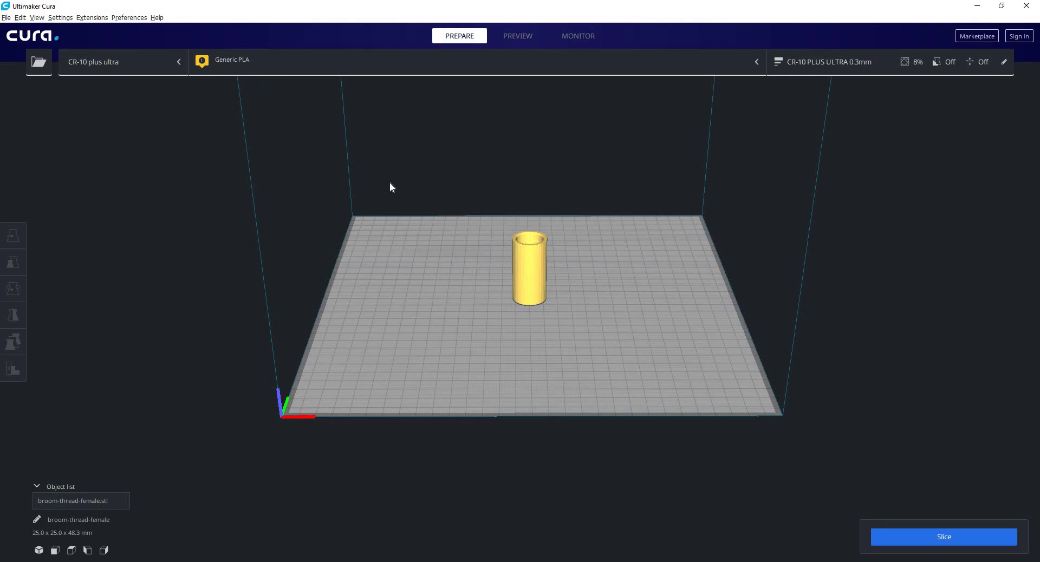
{"action": "scroll", "coordinate": [462, 238], "scroll_direction": "up", "scroll_amount": 5}
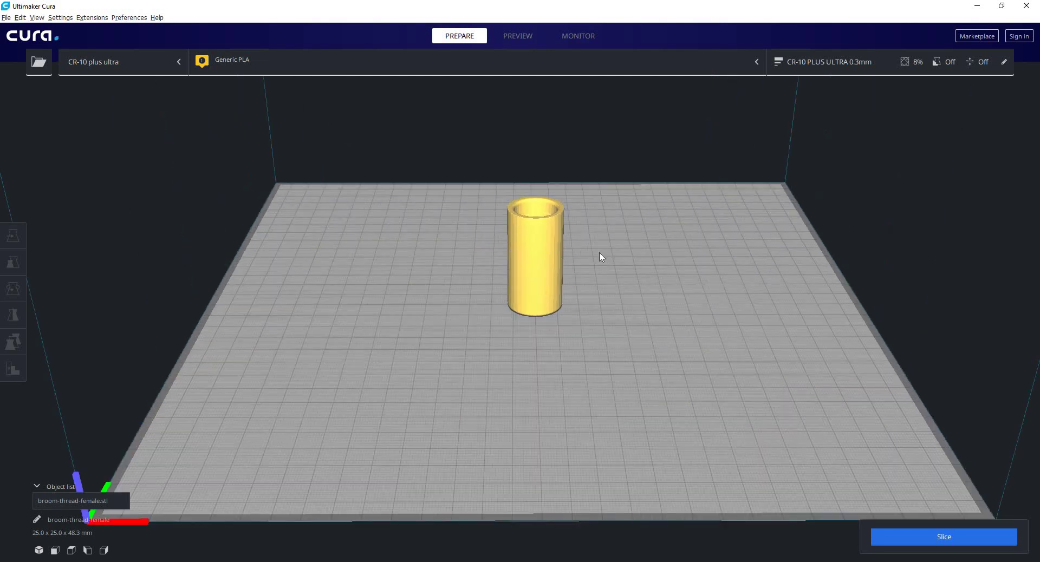
{"action": "left_click", "coordinate": [560, 214]}
{"action": "right_click_drag", "start_coordinate": [580, 235], "coordinate": [576, 241]}
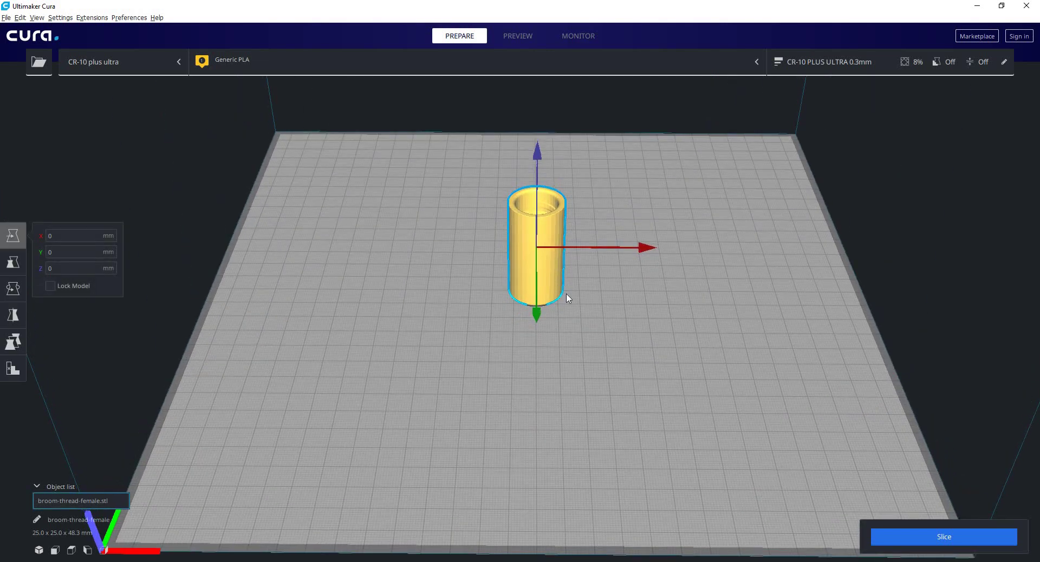
{"action": "left_click", "coordinate": [589, 293]}
{"action": "scroll", "coordinate": [588, 283], "scroll_direction": "down", "scroll_amount": 4}
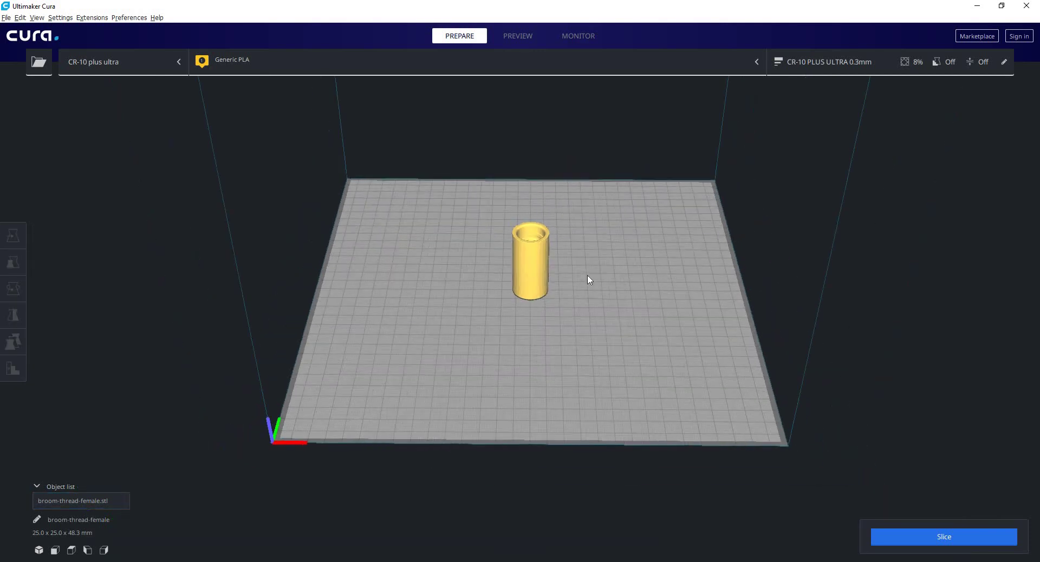
{"action": "scroll", "coordinate": [585, 265], "scroll_direction": "up", "scroll_amount": 2}
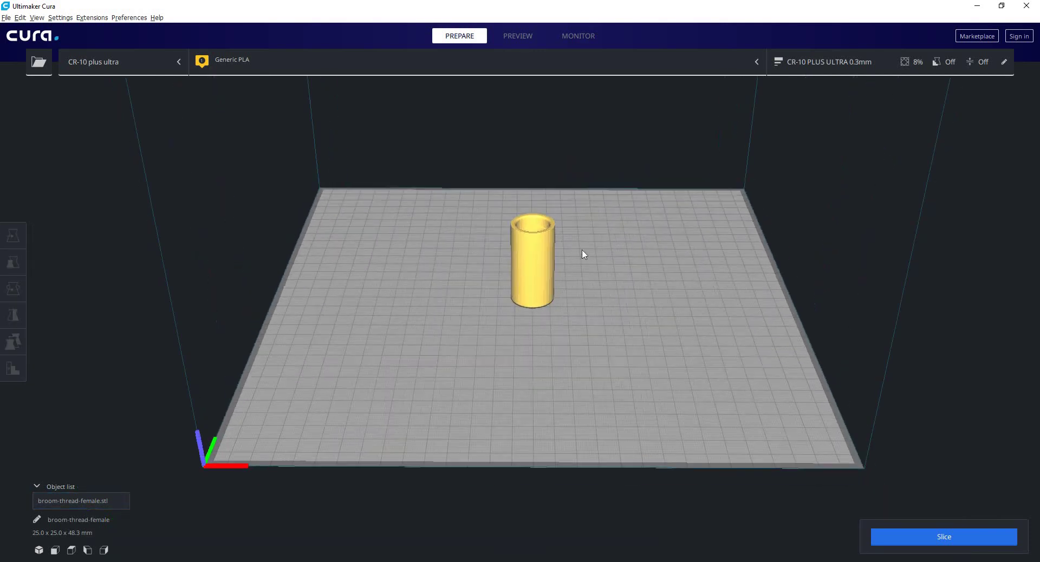
Open Manage Materials from the Generic PLA material list and reposition the Preferences window.
{"action": "left_click", "coordinate": [756, 63]}
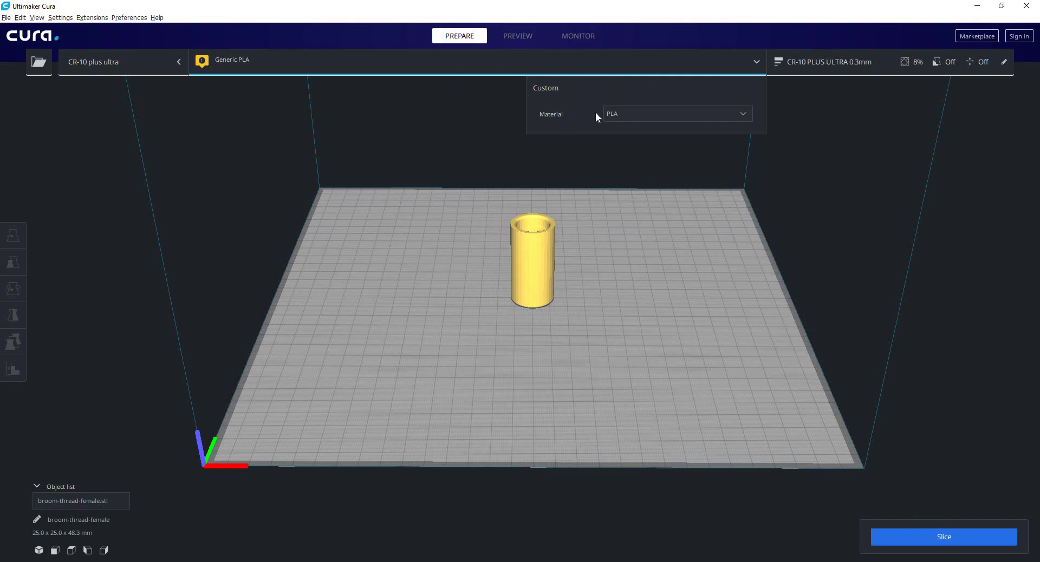
{"action": "left_click", "coordinate": [704, 115]}
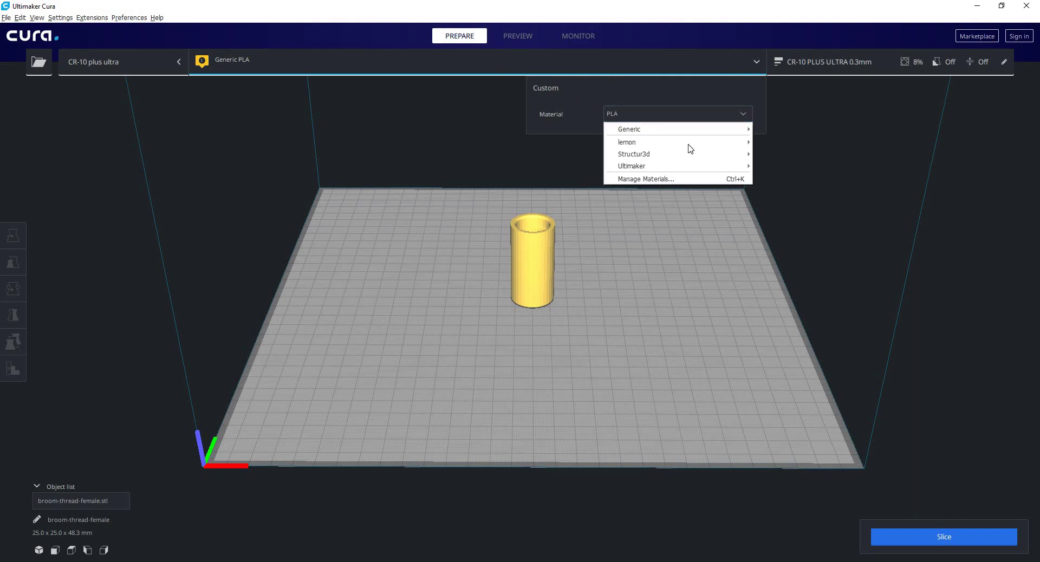
{"action": "mouse_move", "coordinate": [684, 165]}
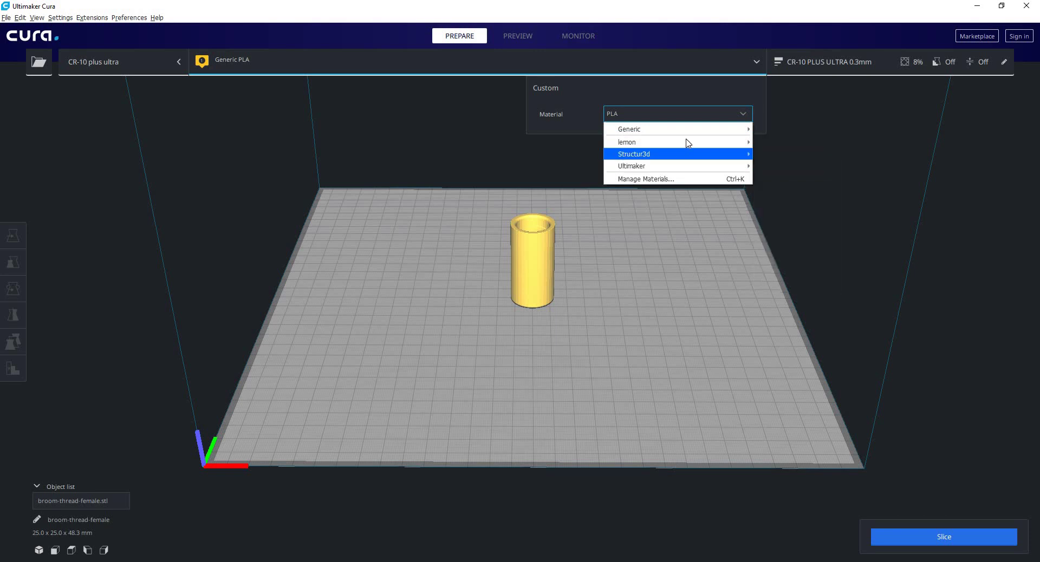
{"action": "mouse_move", "coordinate": [713, 144]}
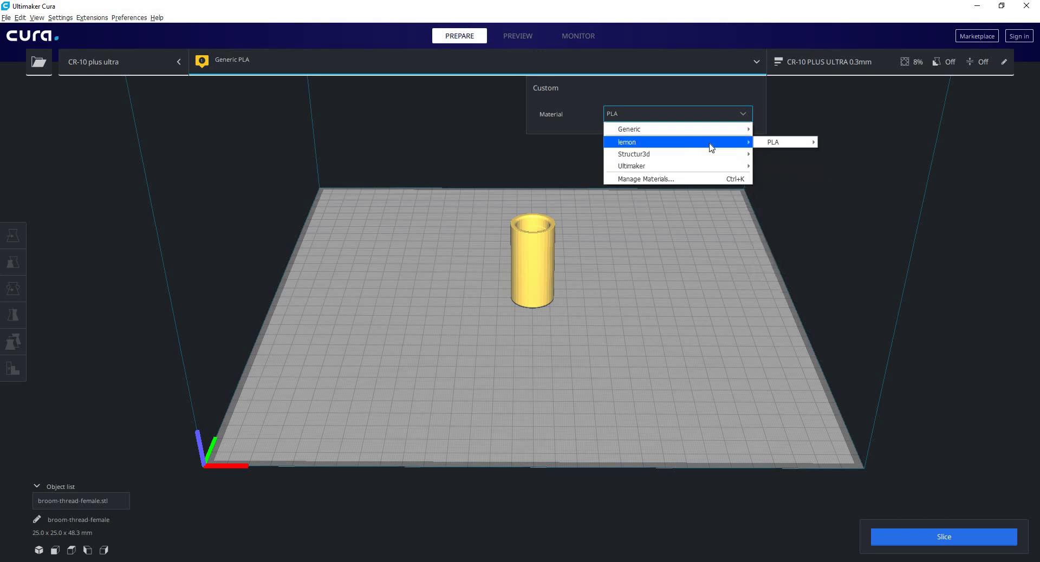
{"action": "left_click", "coordinate": [648, 181]}
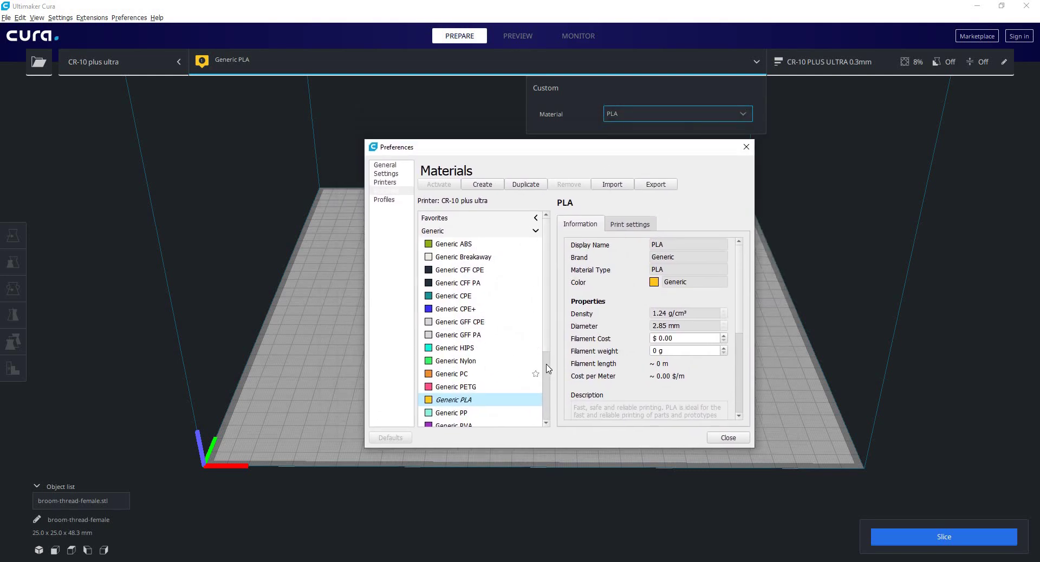
{"action": "scroll", "coordinate": [548, 326], "scroll_direction": "down", "scroll_amount": 1}
{"action": "scroll", "coordinate": [552, 295], "scroll_direction": "up", "scroll_amount": 1}
{"action": "left_click_drag", "start_coordinate": [409, 149], "coordinate": [364, 156]}
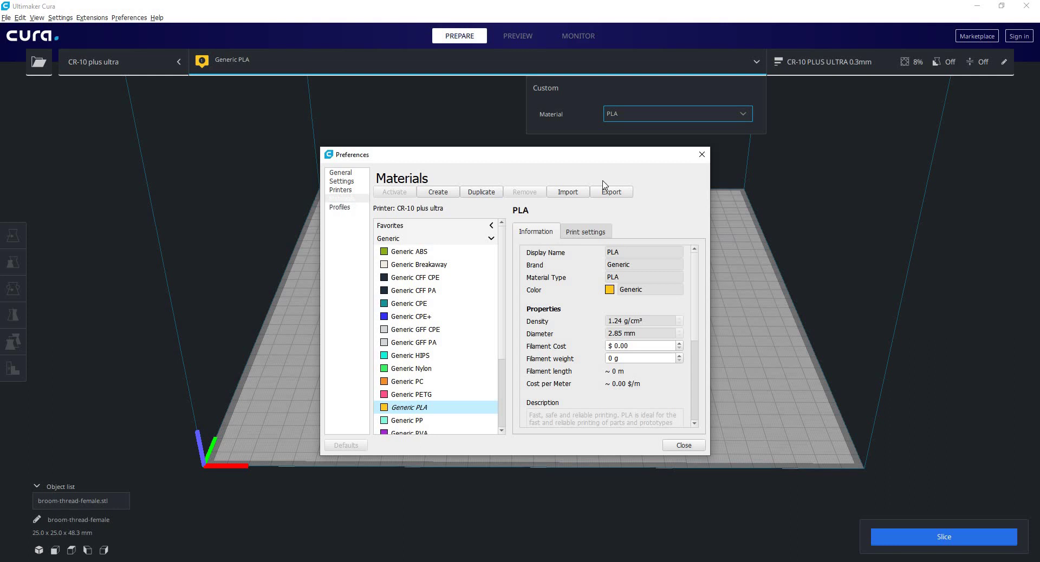
Close the Preferences window and reopen it through Preferences > Configure Cura.
{"action": "left_click", "coordinate": [702, 154]}
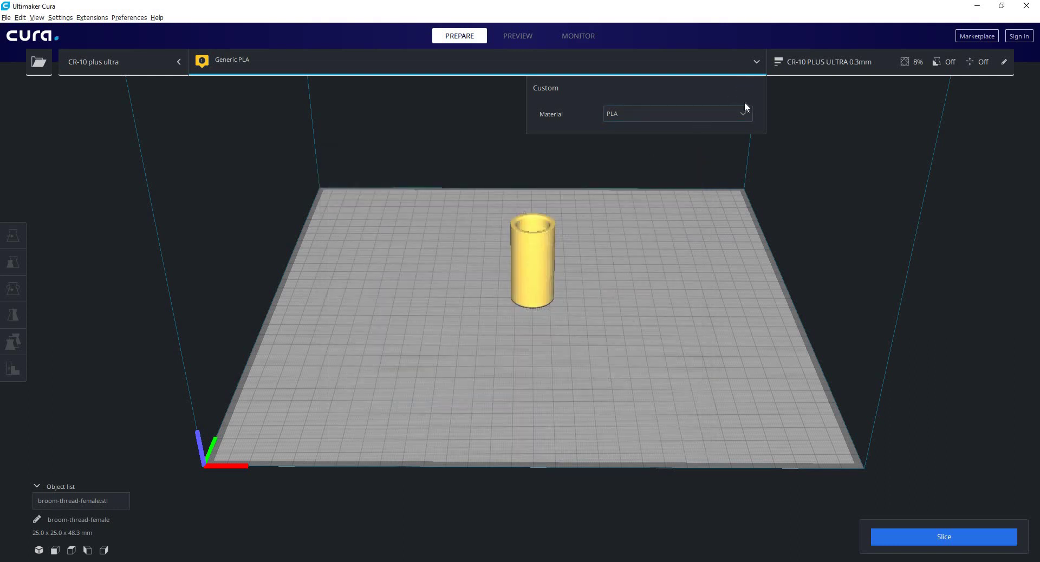
{"action": "left_click", "coordinate": [736, 114]}
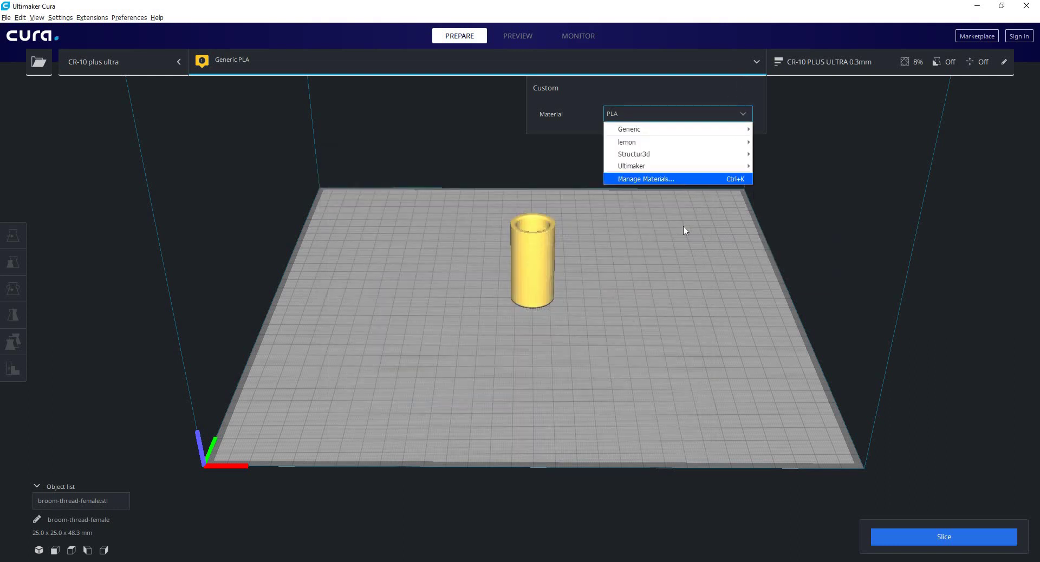
{"action": "left_click", "coordinate": [421, 132]}
{"action": "left_click", "coordinate": [128, 18]}
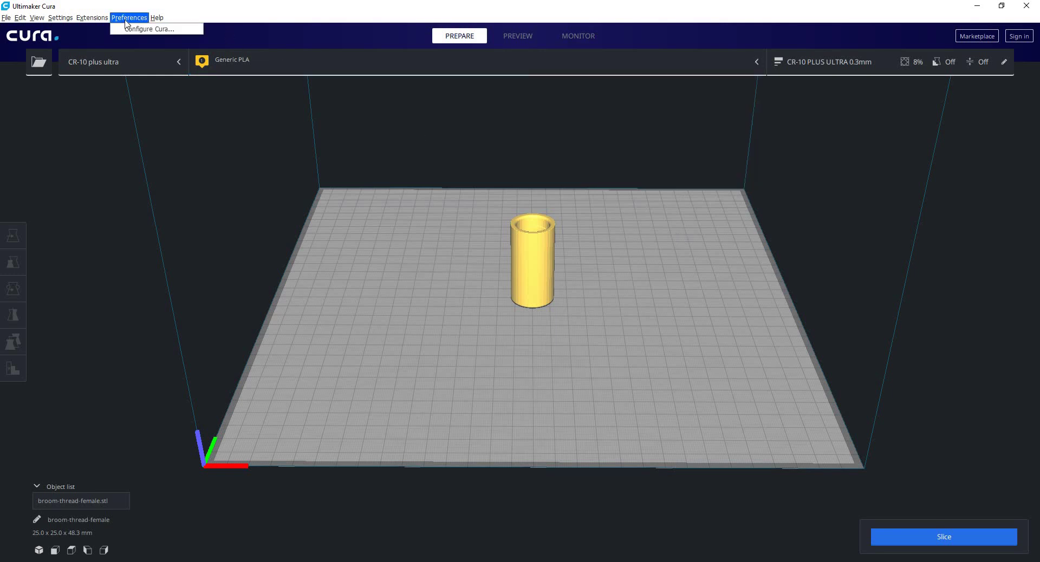
{"action": "left_click", "coordinate": [140, 28]}
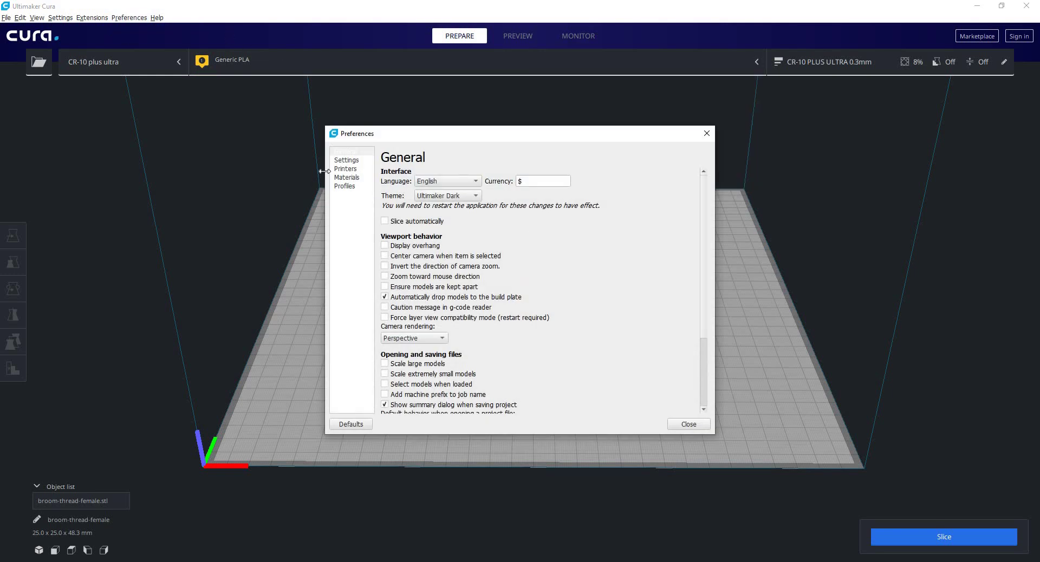
Browse the Setting Visibility, Printers, Materials and Profiles pages, ending on Materials.
{"action": "left_click", "coordinate": [346, 160]}
{"action": "left_click", "coordinate": [345, 169]}
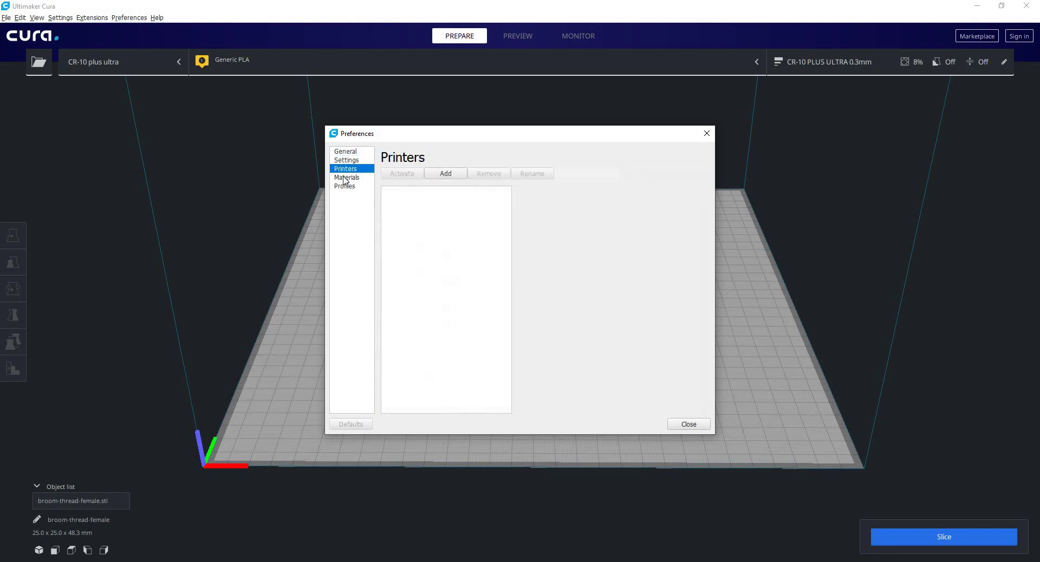
{"action": "left_click", "coordinate": [346, 177]}
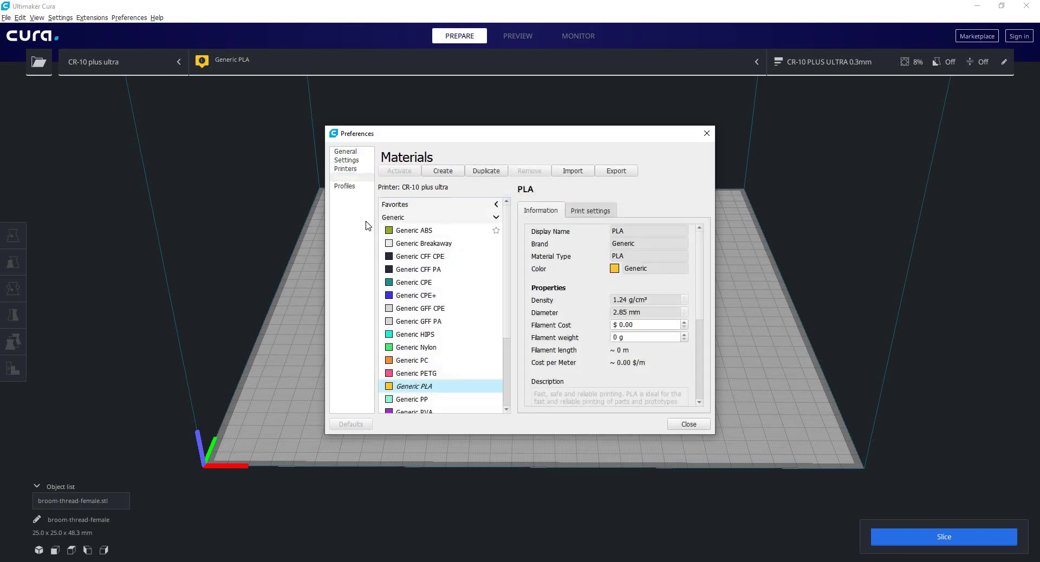
{"action": "left_click", "coordinate": [345, 187]}
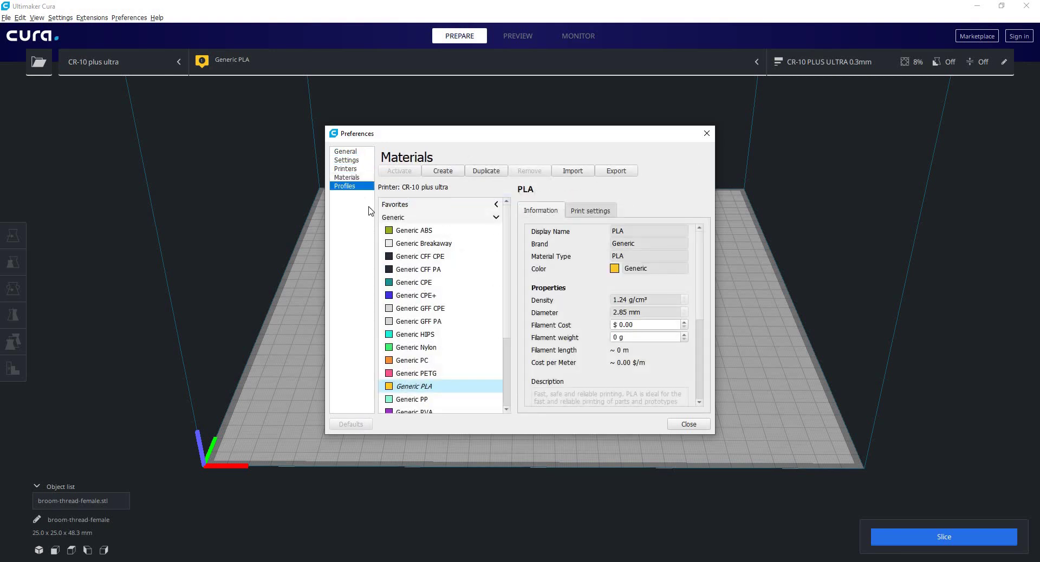
{"action": "left_click", "coordinate": [348, 170]}
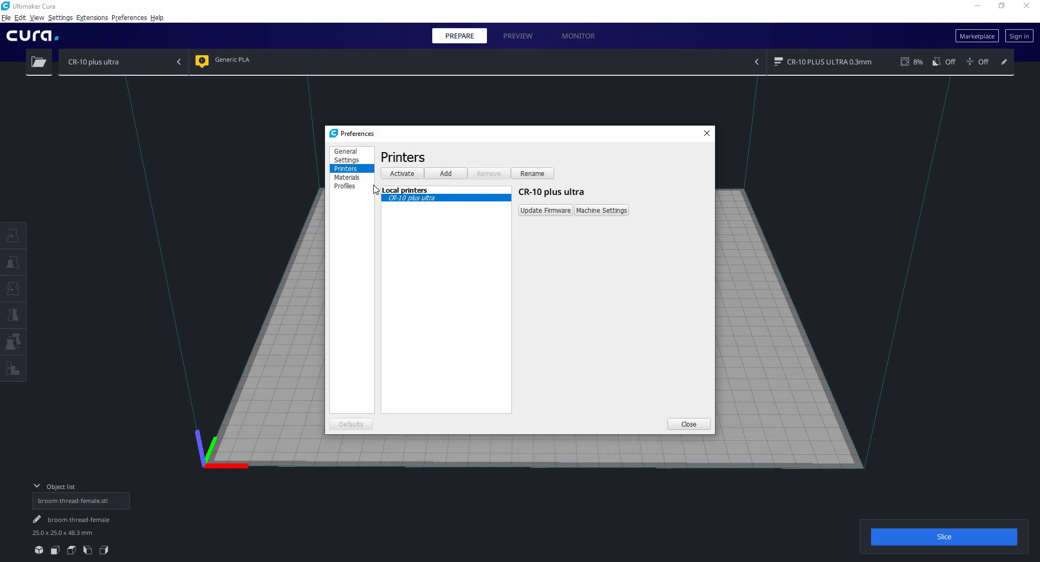
{"action": "left_click", "coordinate": [349, 177]}
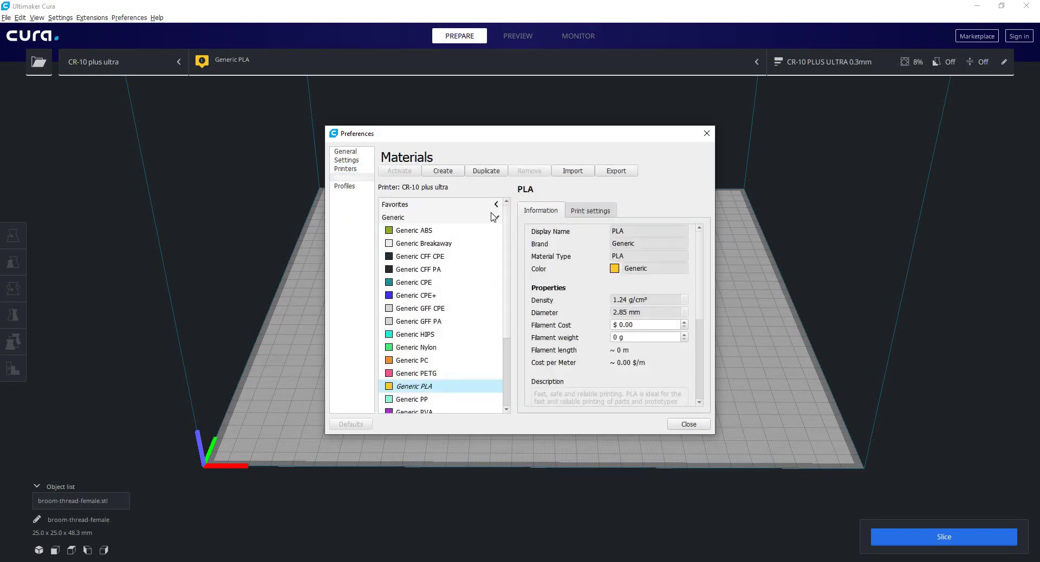
Collapse the Generic, lemon and Structur3d groups and expand Ultimaker's CPE, PC and PLA variants.
{"action": "left_click", "coordinate": [495, 217]}
{"action": "left_click", "coordinate": [504, 230]}
{"action": "left_click", "coordinate": [504, 243]}
{"action": "left_click", "coordinate": [504, 257]}
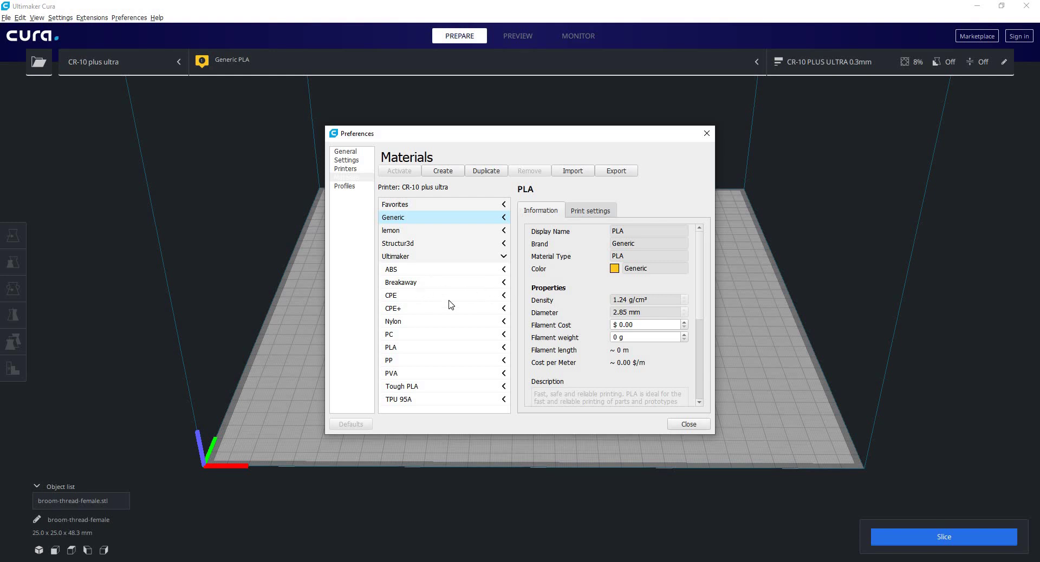
{"action": "left_click", "coordinate": [503, 295]}
{"action": "scroll", "coordinate": [450, 298], "scroll_direction": "down", "scroll_amount": 3}
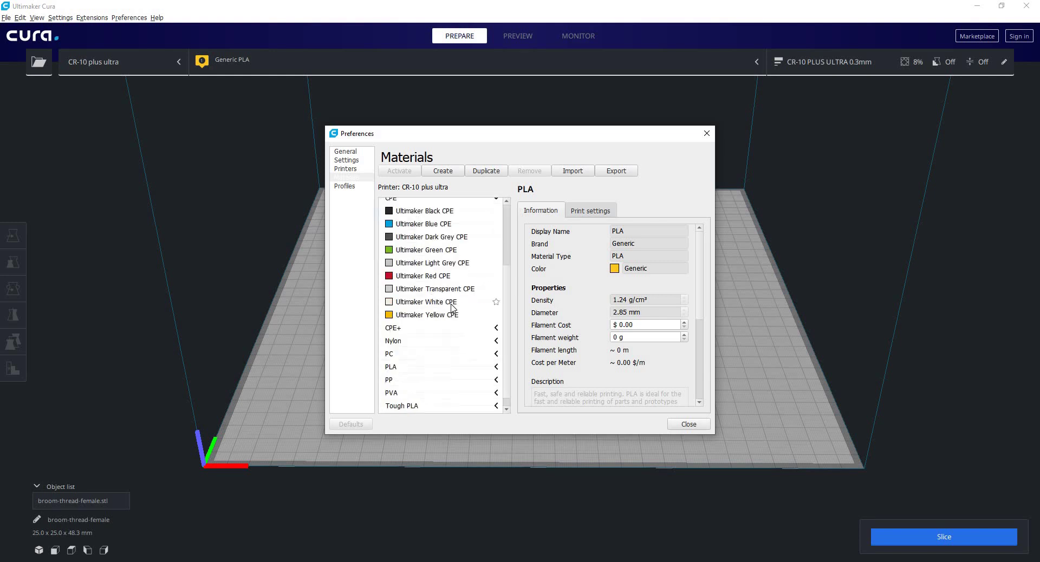
{"action": "left_click", "coordinate": [458, 343]}
{"action": "scroll", "coordinate": [436, 357], "scroll_direction": "down", "scroll_amount": 1}
{"action": "left_click", "coordinate": [430, 357]}
{"action": "scroll", "coordinate": [431, 357], "scroll_direction": "down", "scroll_amount": 4}
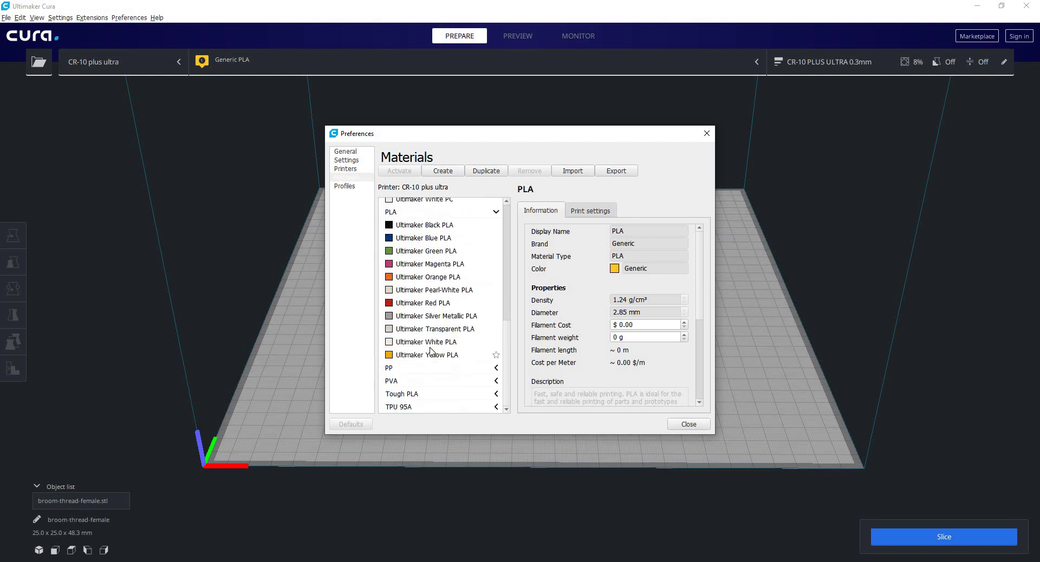
{"action": "scroll", "coordinate": [431, 344], "scroll_direction": "up", "scroll_amount": 4}
{"action": "scroll", "coordinate": [430, 347], "scroll_direction": "up", "scroll_amount": 5}
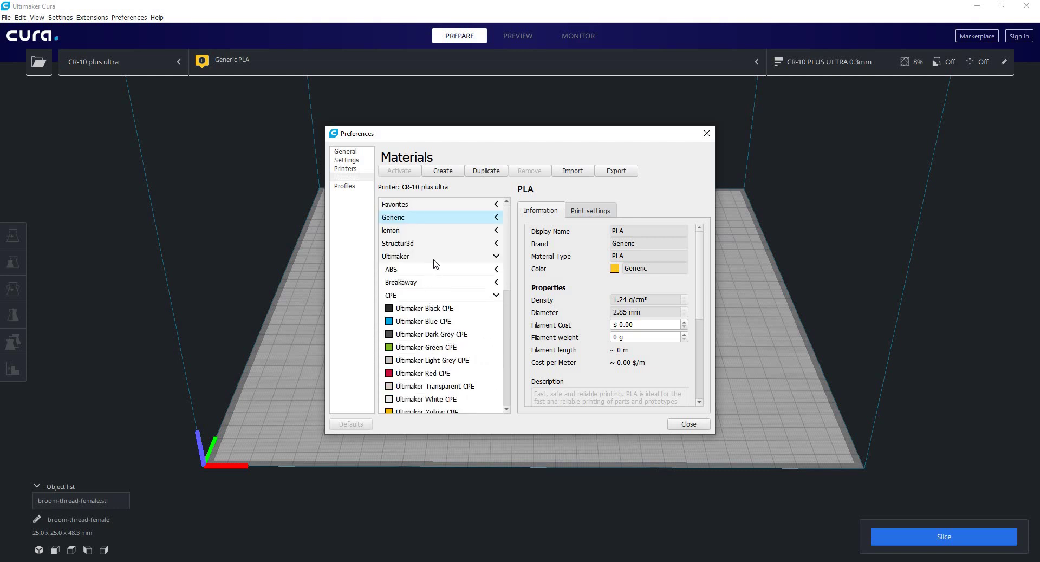
Collapse the Ultimaker group, toggle Structur3d, and reopen the Generic materials group.
{"action": "left_click", "coordinate": [432, 260]}
{"action": "left_click", "coordinate": [428, 245]}
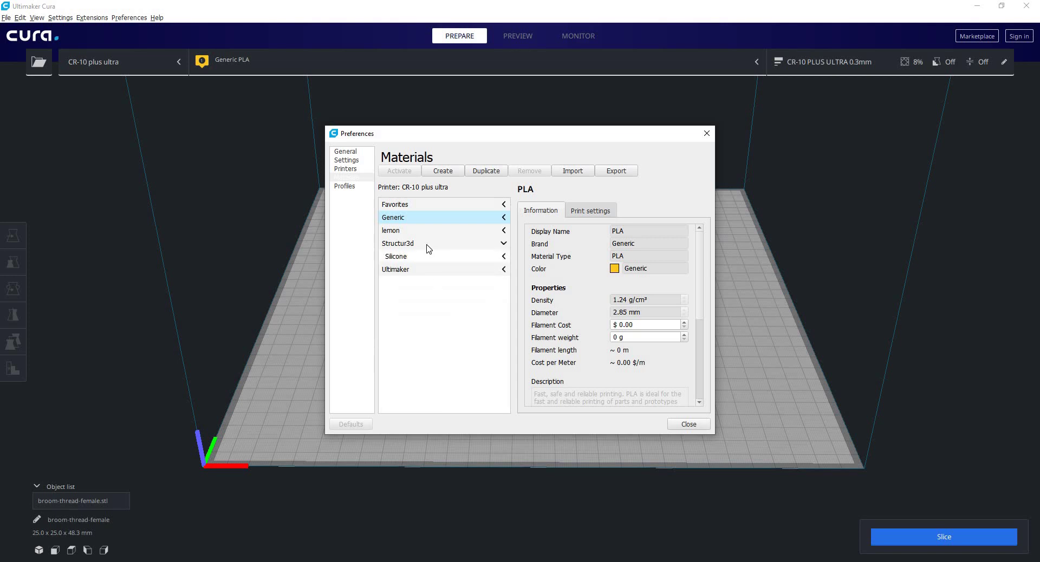
{"action": "left_click", "coordinate": [428, 245]}
{"action": "left_click", "coordinate": [433, 218]}
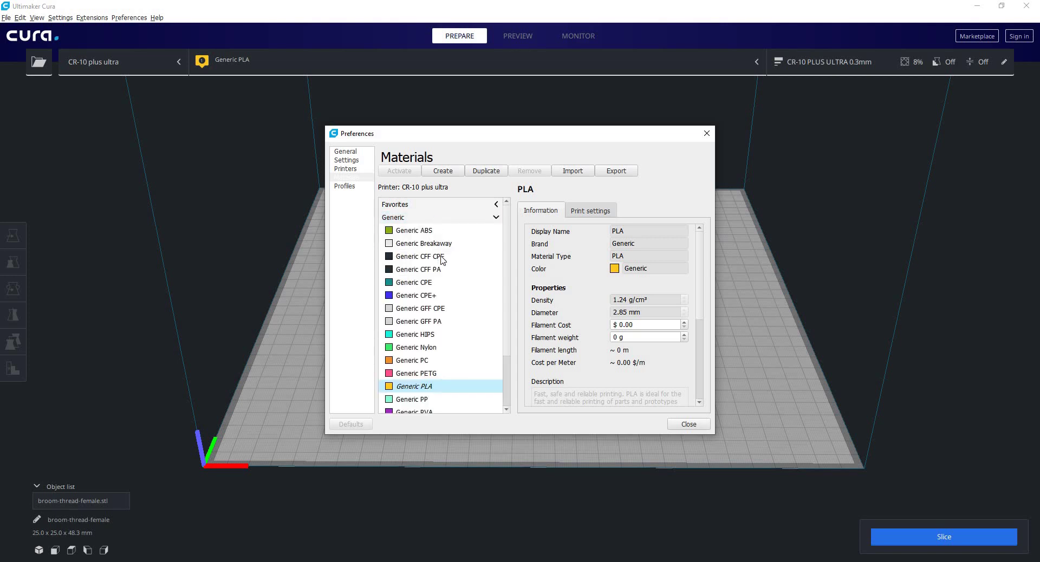
{"action": "scroll", "coordinate": [441, 260], "scroll_direction": "down", "scroll_amount": 1}
{"action": "scroll", "coordinate": [441, 285], "scroll_direction": "up", "scroll_amount": 1}
{"action": "left_click", "coordinate": [434, 244]}
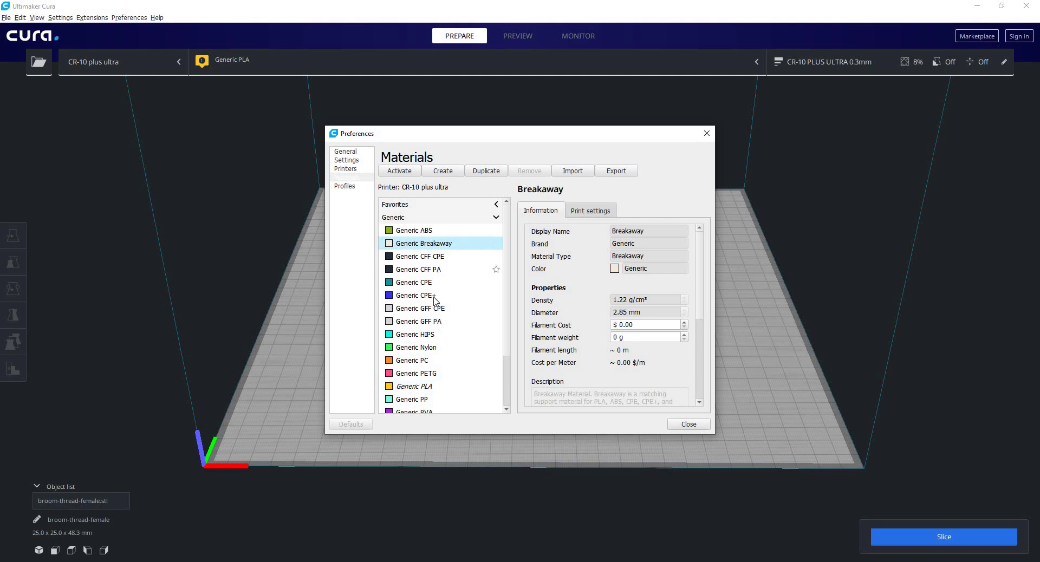
{"action": "left_click", "coordinate": [434, 297]}
{"action": "left_click", "coordinate": [428, 322]}
{"action": "left_click", "coordinate": [428, 348]}
{"action": "left_click", "coordinate": [429, 297]}
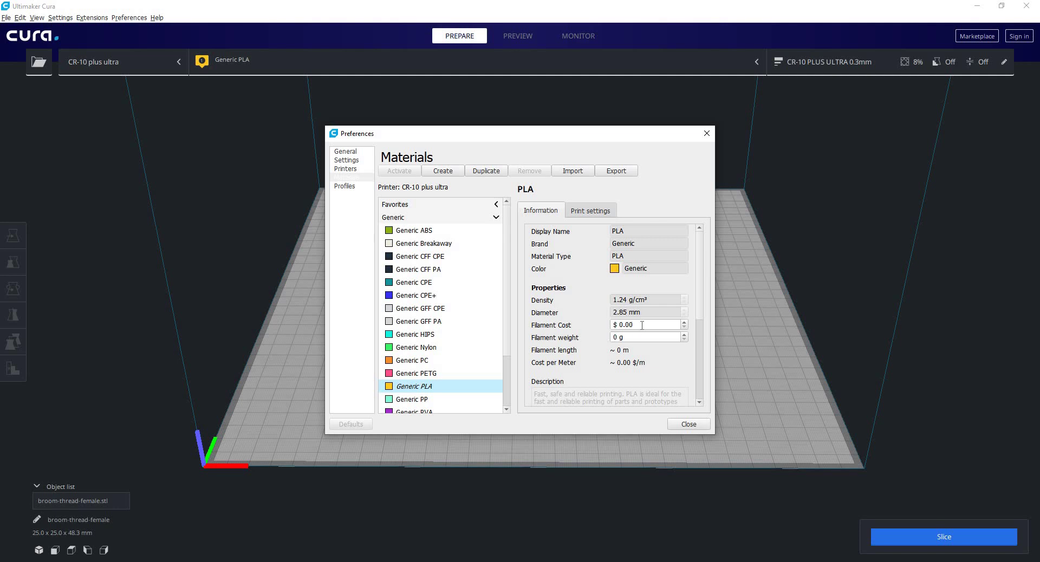
{"action": "left_click", "coordinate": [609, 338]}
{"action": "key", "text": "shift+Tab"}
{"action": "scroll", "coordinate": [477, 333], "scroll_direction": "down", "scroll_amount": 3}
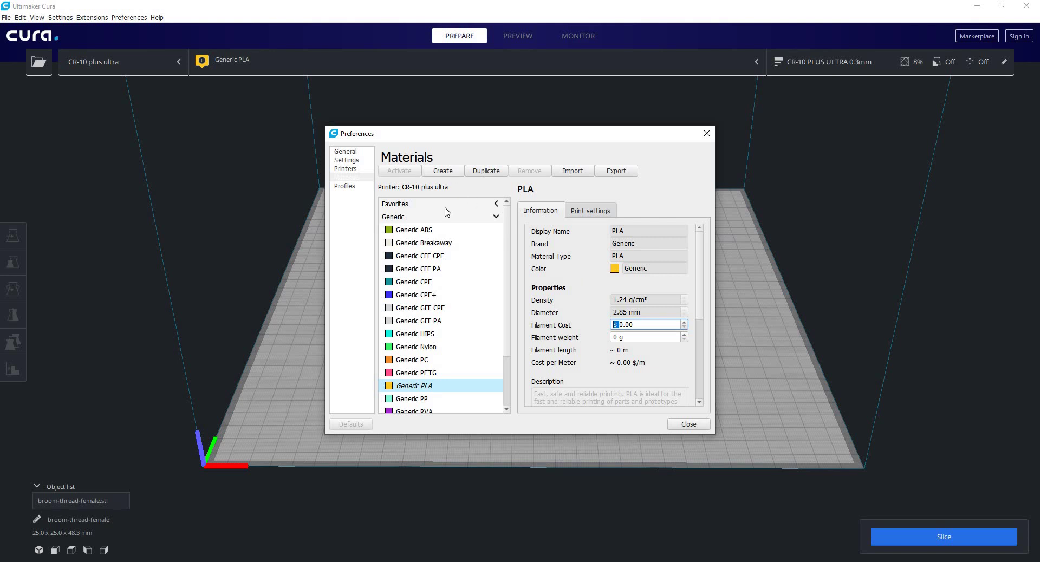
Create a new PLA material named 'my pLA' with brand 'super brand'.
{"action": "left_click", "coordinate": [443, 171]}
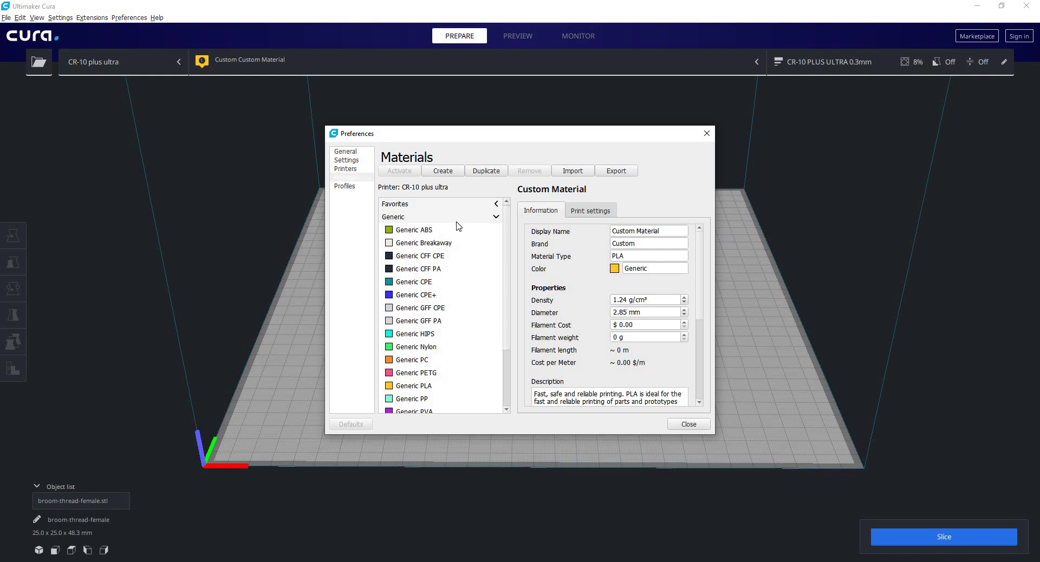
{"action": "triple_click", "coordinate": [645, 230]}
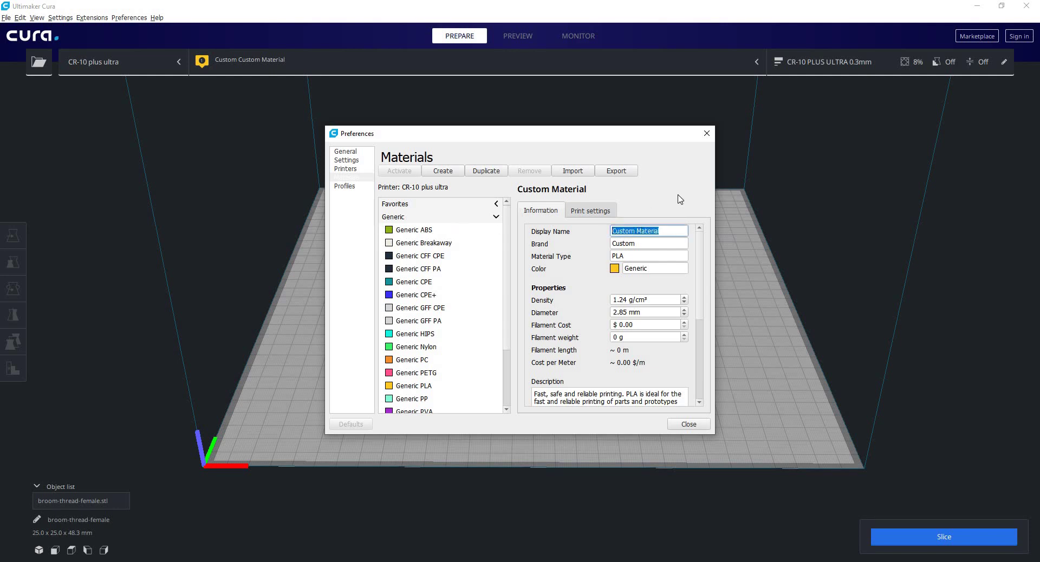
{"action": "type", "text": "my pLA"}
{"action": "key", "text": "Tab"}
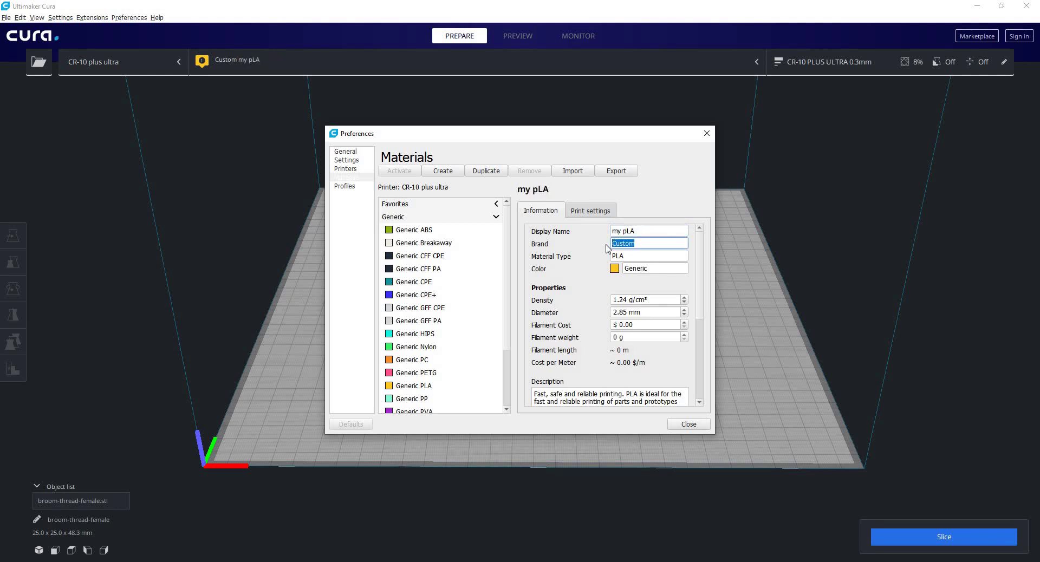
{"action": "type", "text": "super brand"}
{"action": "key", "text": "Tab"}
{"action": "left_click", "coordinate": [628, 256]}
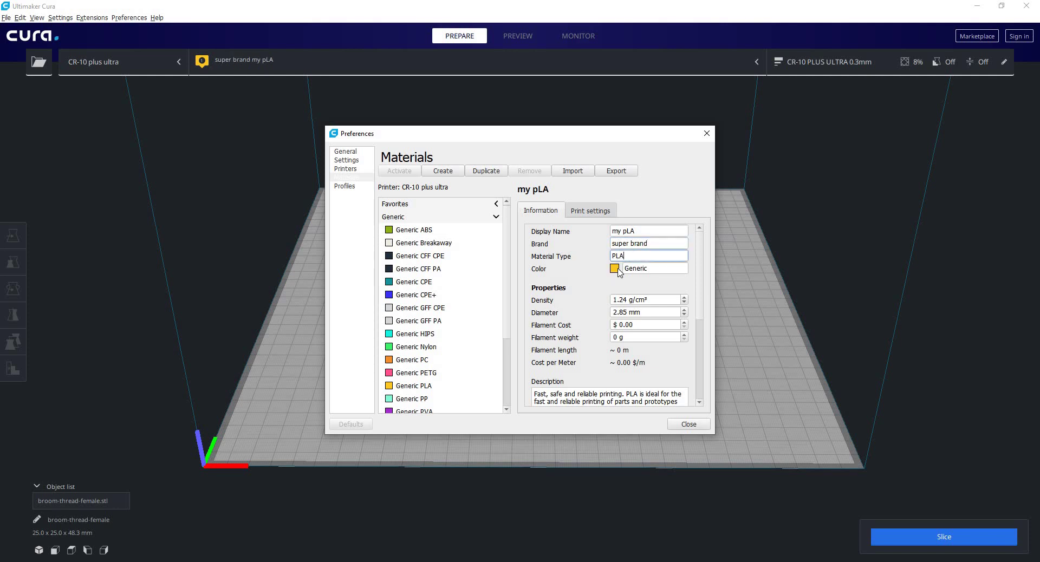
Set the material colour to dark red (#550000).
{"action": "left_click", "coordinate": [618, 269]}
{"action": "left_click", "coordinate": [391, 234]}
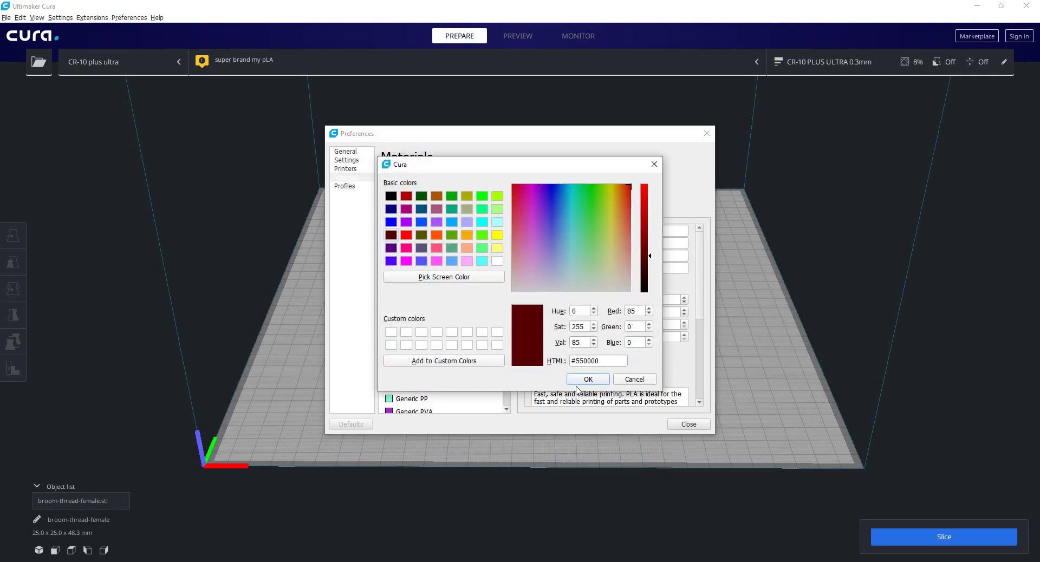
{"action": "left_click", "coordinate": [596, 381]}
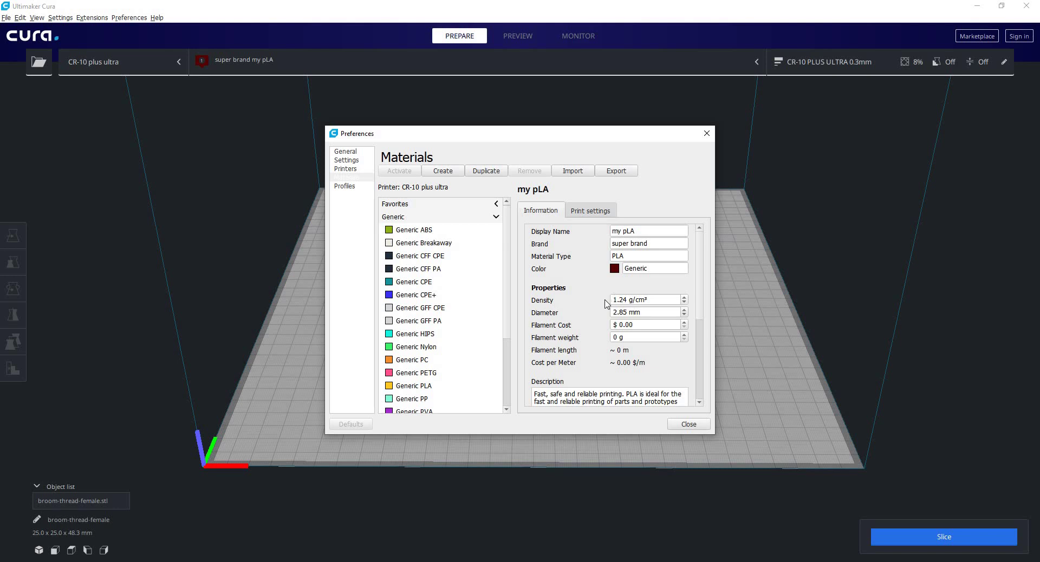
Leave density at 1.24, close Preferences, and slice the cylinder (53 min, 15 g, 5.01 m).
{"action": "double_click", "coordinate": [627, 299]}
{"action": "left_click", "coordinate": [645, 300]}
{"action": "left_click", "coordinate": [707, 133]}
{"action": "left_click", "coordinate": [884, 535]}
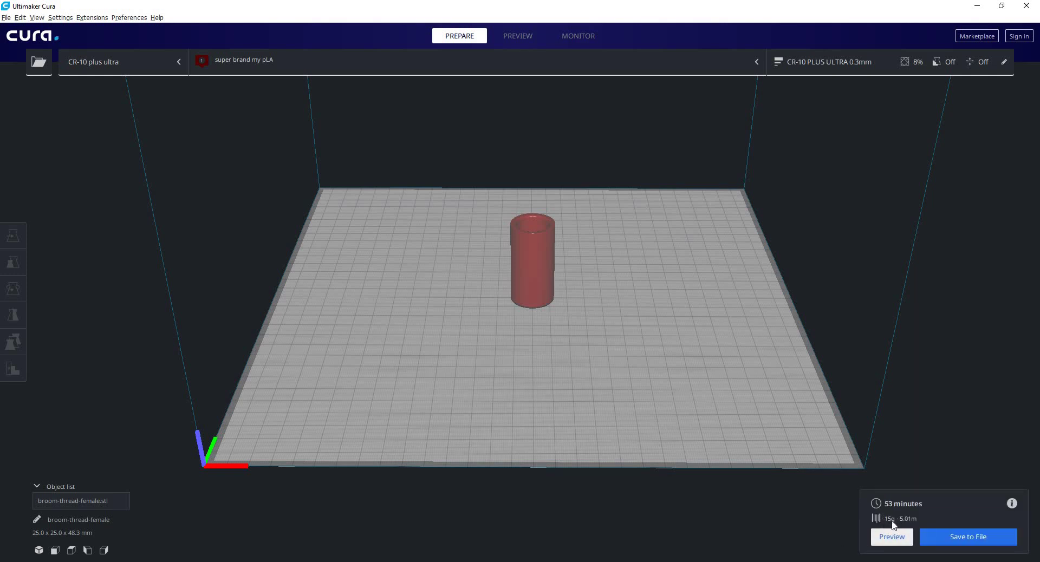
Reopen material management on my pLA with Ctrl+K.
{"action": "left_click", "coordinate": [757, 64]}
{"action": "left_click", "coordinate": [743, 115]}
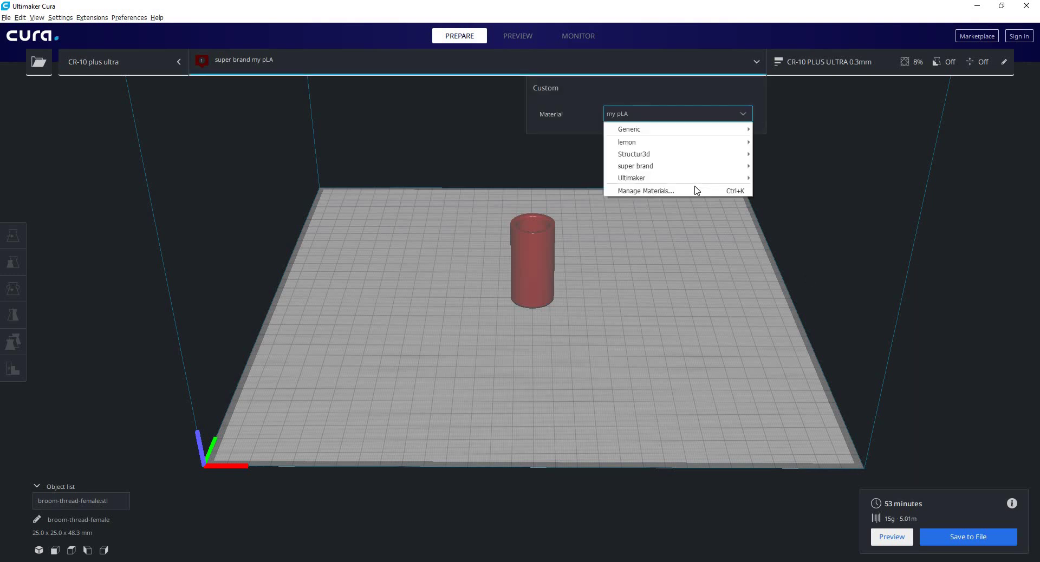
{"action": "key", "text": "ctrl+k"}
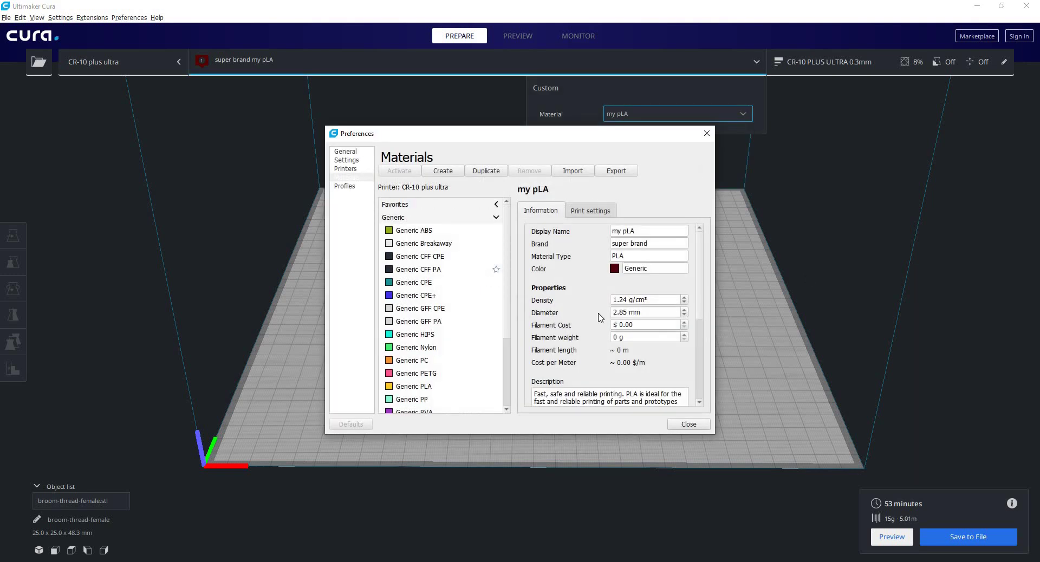
{"action": "left_click", "coordinate": [611, 231]}
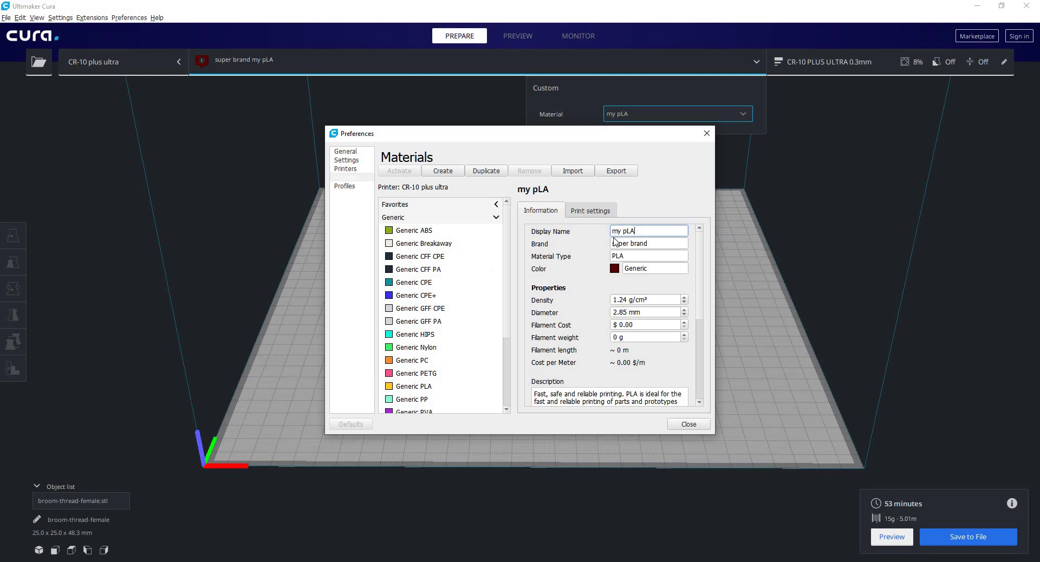
Inspect the density 1.24 g/cm³ and diameter 2.85 mm fields, leaving them unchanged.
{"action": "double_click", "coordinate": [627, 300]}
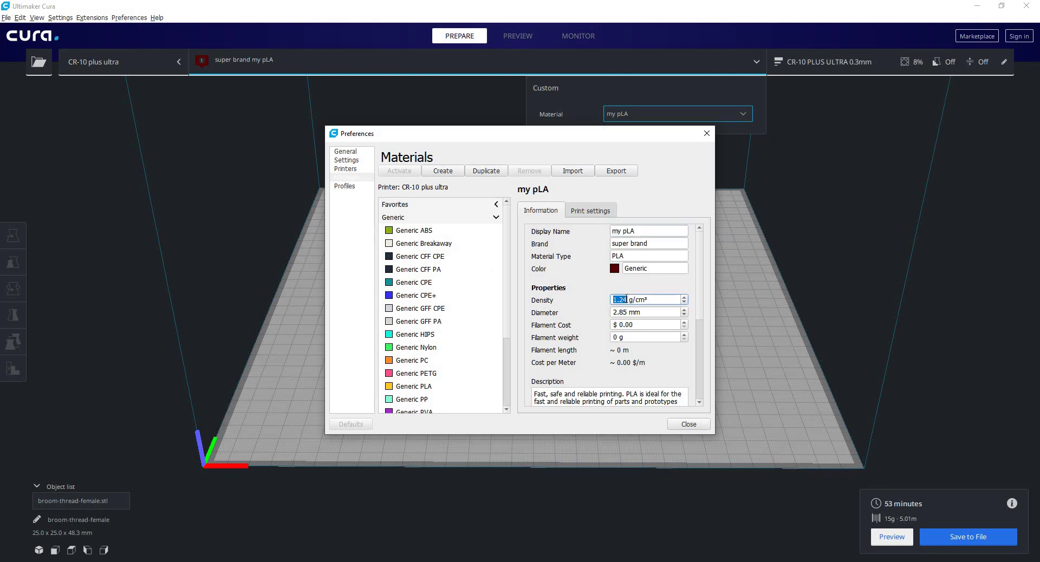
{"action": "left_click", "coordinate": [626, 299]}
{"action": "left_click_drag", "start_coordinate": [629, 300], "coordinate": [612, 301]}
{"action": "left_click", "coordinate": [646, 314]}
{"action": "left_click", "coordinate": [647, 316]}
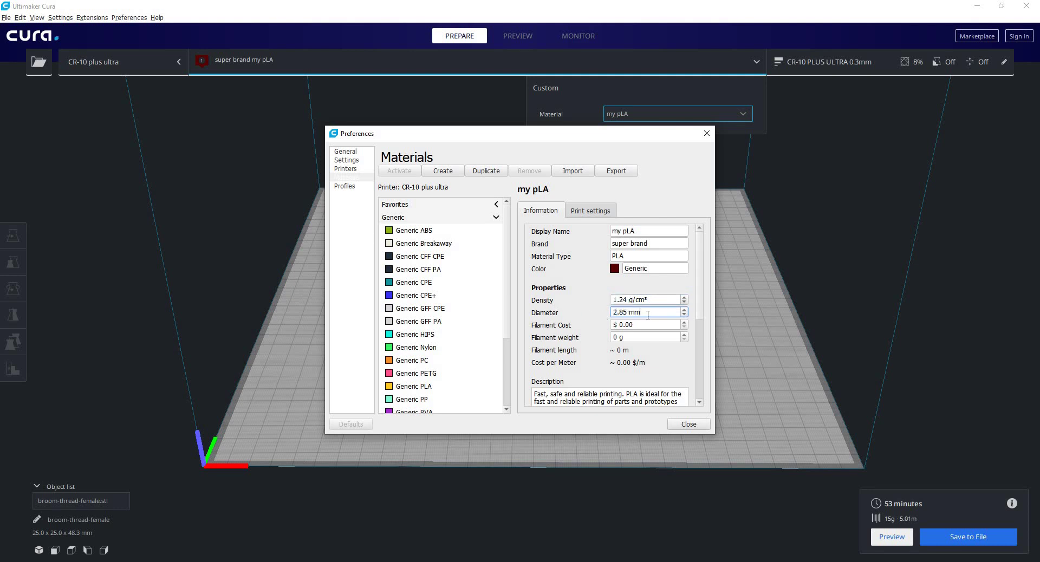
{"action": "left_click_drag", "start_coordinate": [647, 313], "coordinate": [609, 314]}
Confirm the CR-10 plus ultra's Extruder 1 compatible material diameter is 2.85 mm.
{"action": "left_click", "coordinate": [351, 169]}
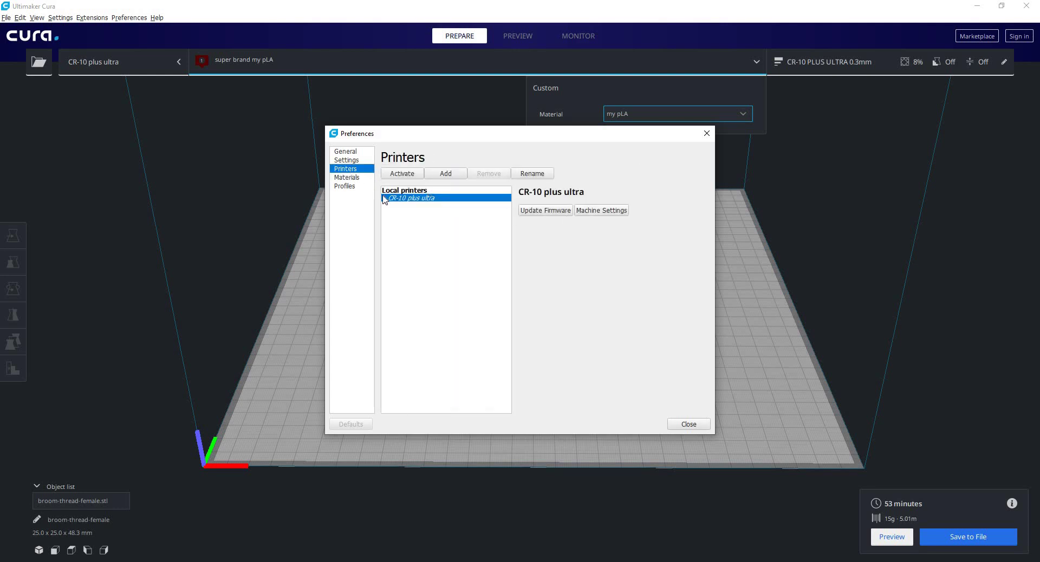
{"action": "left_click", "coordinate": [600, 215]}
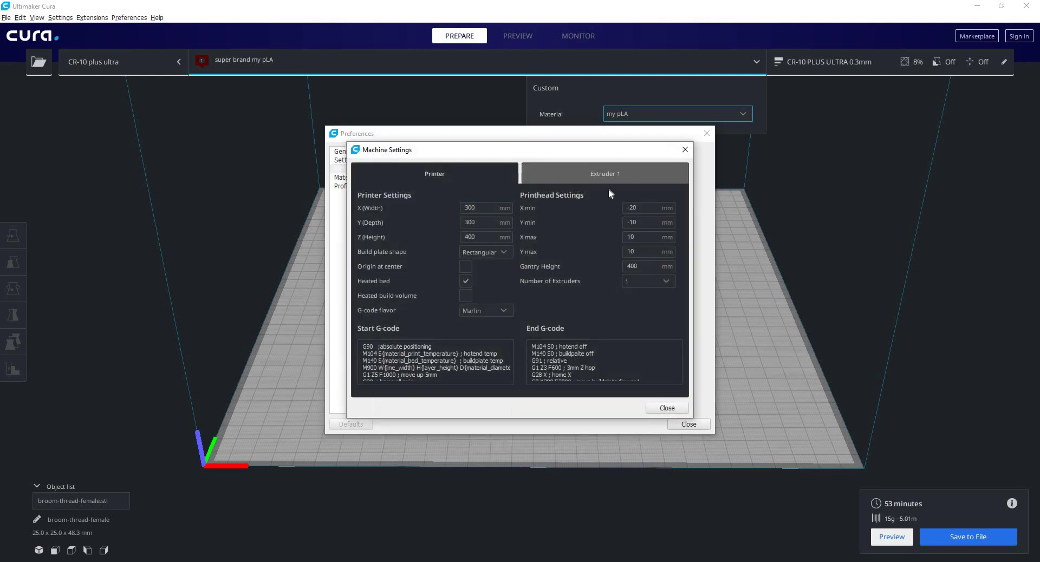
{"action": "left_click", "coordinate": [612, 175]}
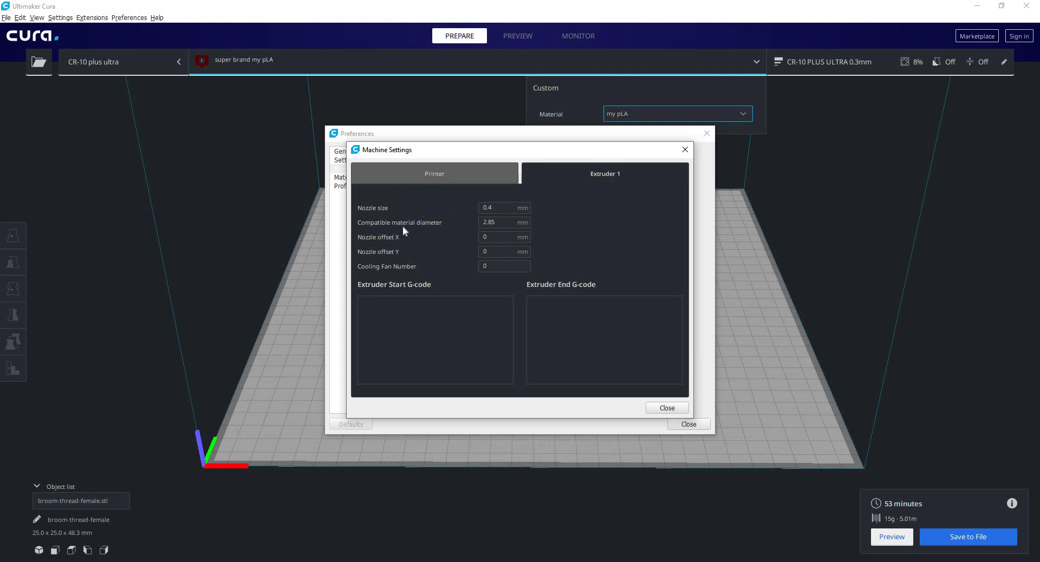
{"action": "left_click", "coordinate": [508, 223]}
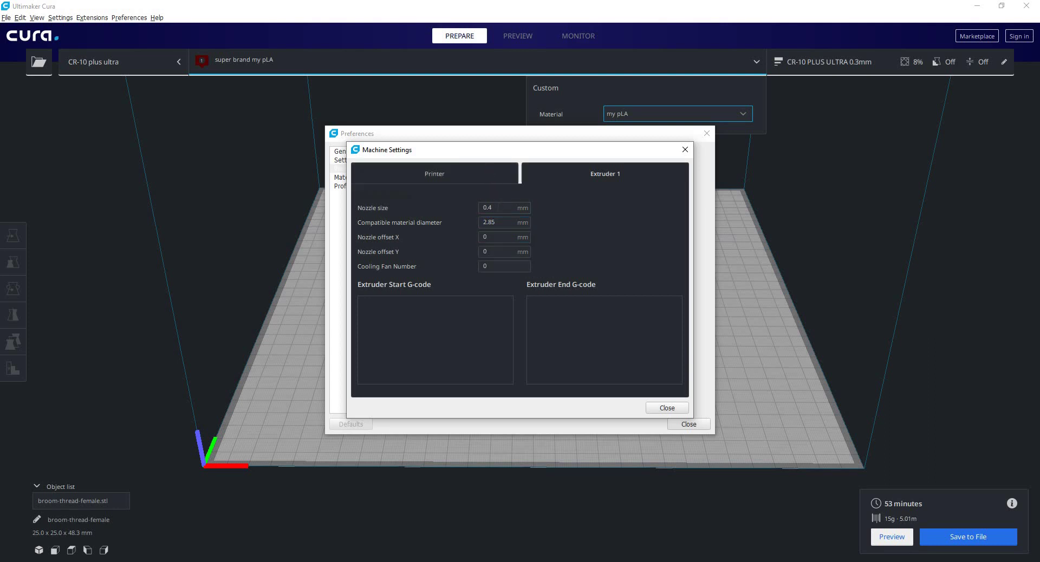
{"action": "mouse_move", "coordinate": [506, 226]}
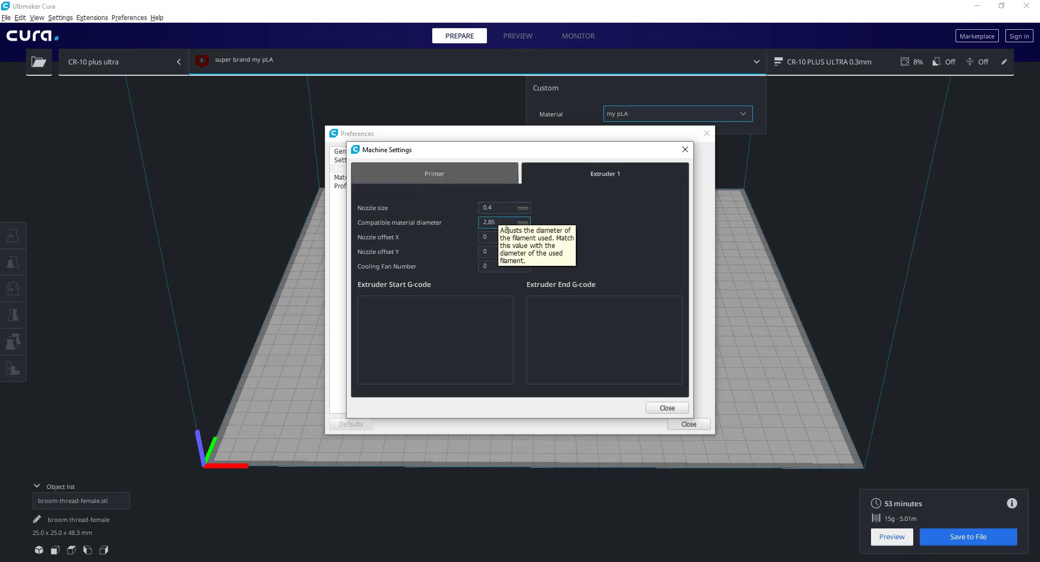
{"action": "double_click", "coordinate": [490, 222]}
{"action": "left_click", "coordinate": [675, 151]}
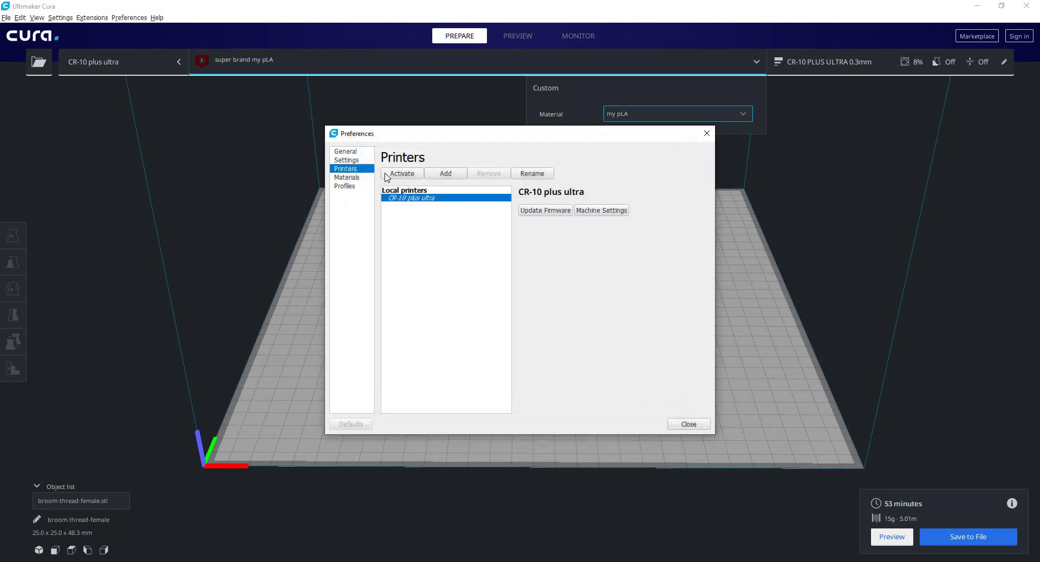
Return to my pLA's material page and inspect the 2.85 mm diameter value.
{"action": "left_click", "coordinate": [346, 177]}
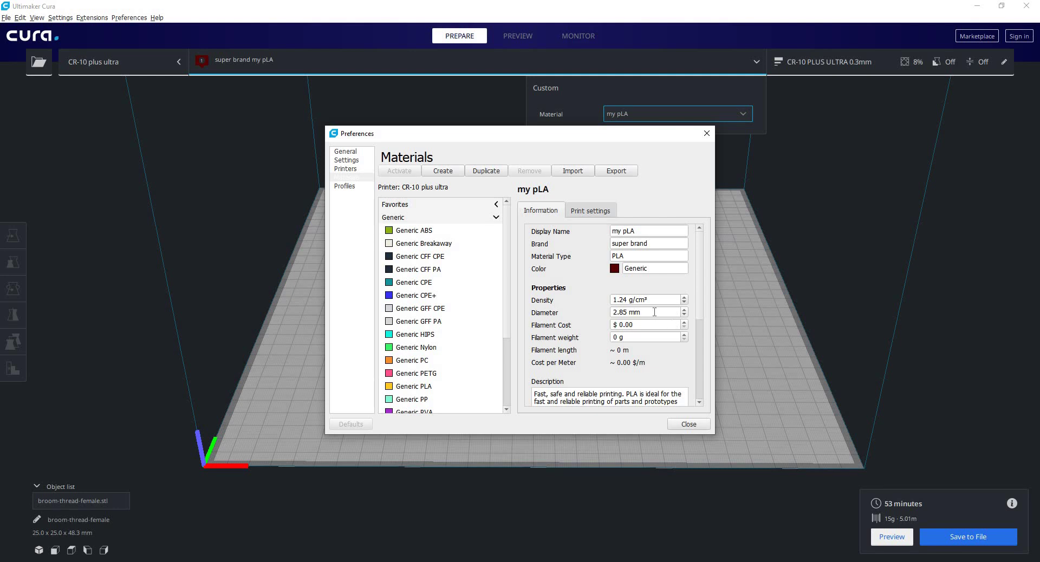
{"action": "left_click", "coordinate": [627, 312]}
{"action": "key", "text": "shift+End"}
{"action": "left_click", "coordinate": [627, 312]}
{"action": "left_click_drag", "start_coordinate": [627, 312], "coordinate": [613, 312]}
{"action": "key", "text": "End"}
Set my pLA's filament weight to 1000 g and filament cost to 30.00.
{"action": "left_click", "coordinate": [635, 336]}
{"action": "type", "text": "1000"}
{"action": "left_click", "coordinate": [626, 325]}
{"action": "type", "text": "30.00"}
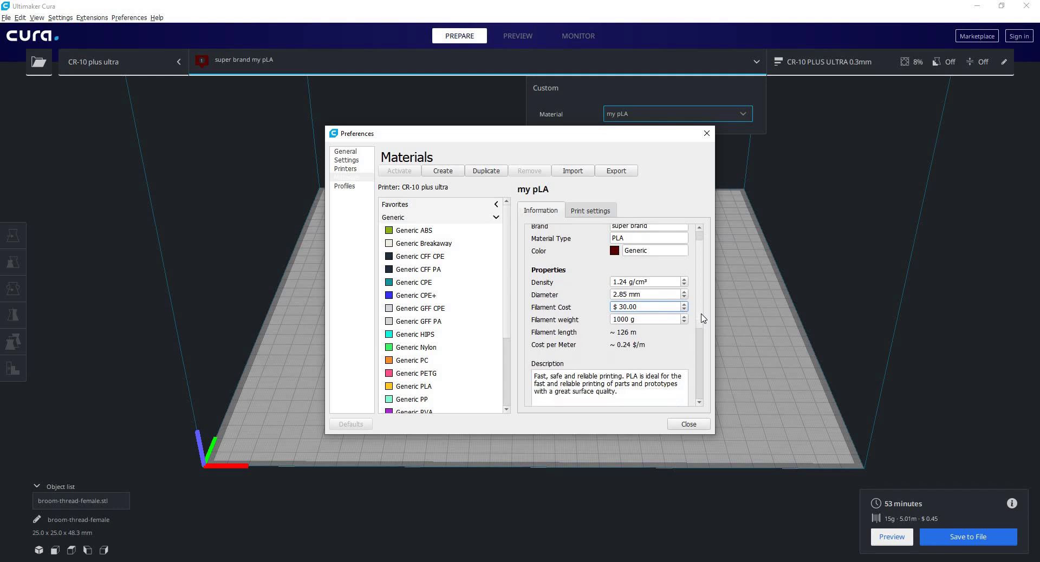
Replace the material description with 'for printing lemons'.
{"action": "scroll", "coordinate": [696, 346], "scroll_direction": "down", "scroll_amount": 5}
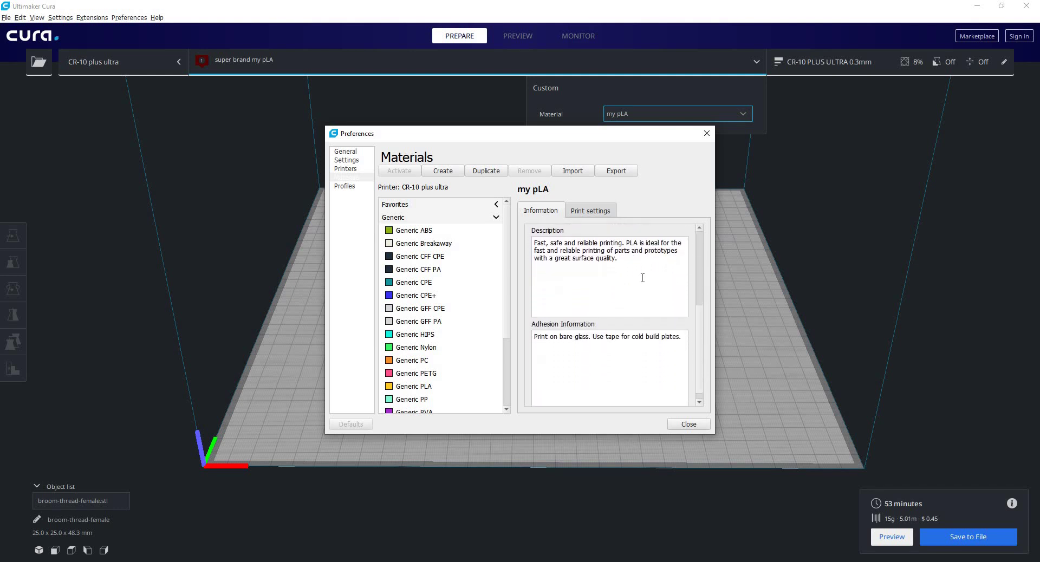
{"action": "left_click_drag", "start_coordinate": [526, 243], "coordinate": [617, 259]}
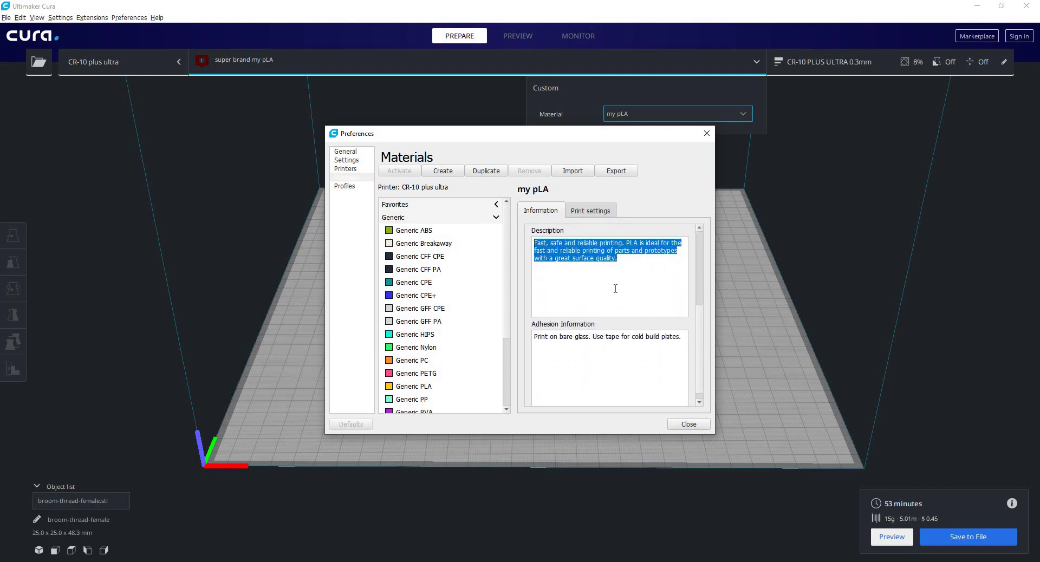
{"action": "type", "text": "for p"}
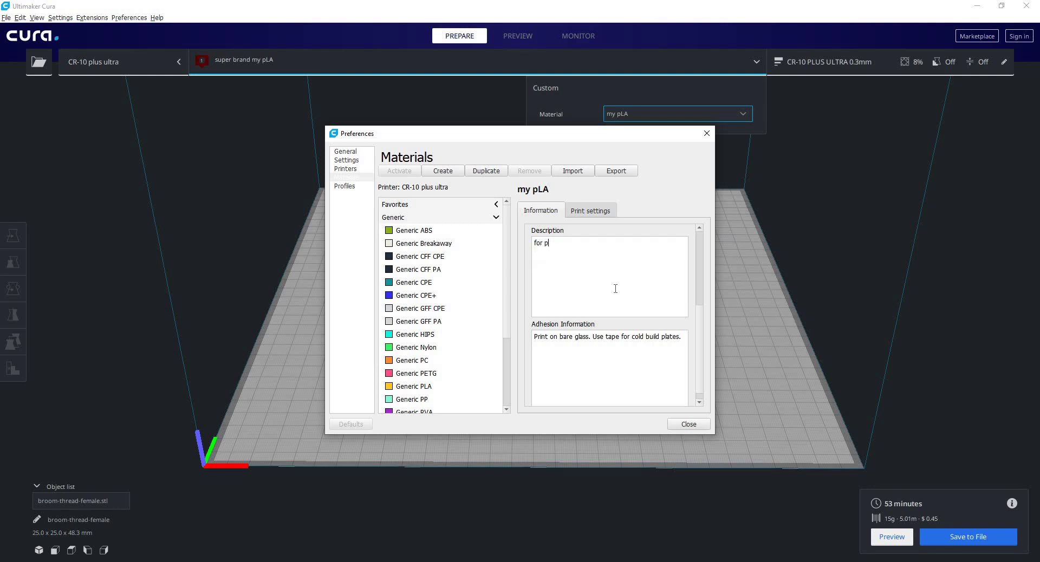
{"action": "type", "text": "rinting lemons"}
Set the adhesion information to 'gluestick', correcting a typo.
{"action": "left_click", "coordinate": [686, 343]}
{"action": "left_click", "coordinate": [561, 340], "text": "shift"}
{"action": "left_click", "coordinate": [533, 339], "text": "shift"}
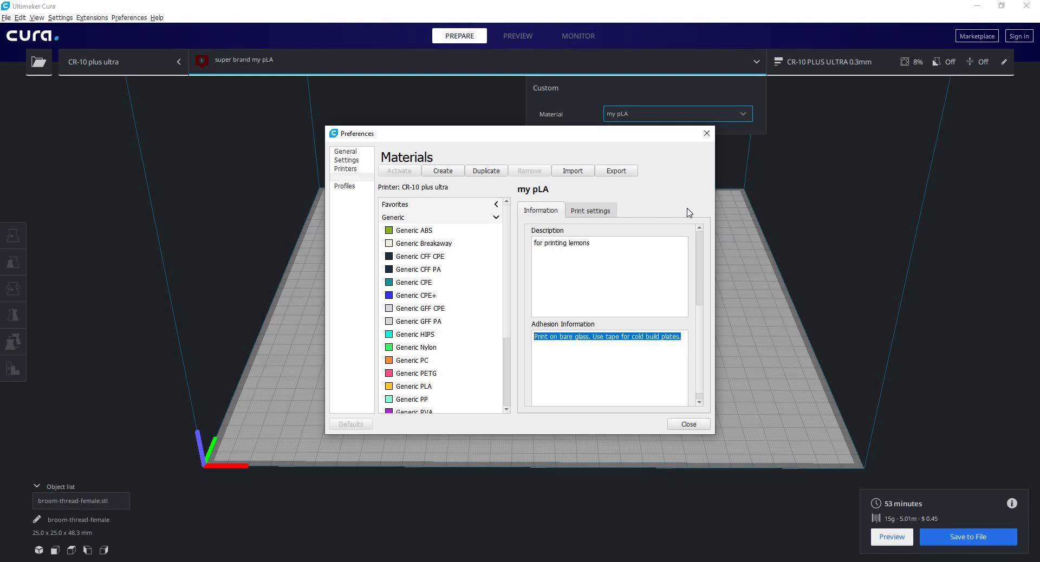
{"action": "type", "text": "glues"}
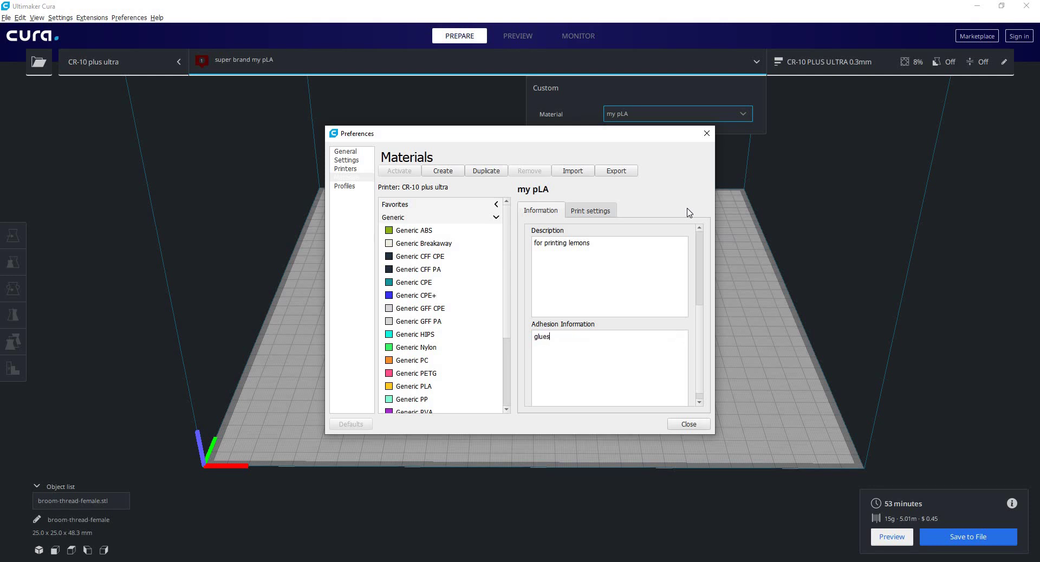
{"action": "type", "text": "tick"}
{"action": "left_click", "coordinate": [580, 339]}
{"action": "double_click", "coordinate": [631, 328]}
{"action": "scroll", "coordinate": [607, 333], "scroll_direction": "down", "scroll_amount": 1}
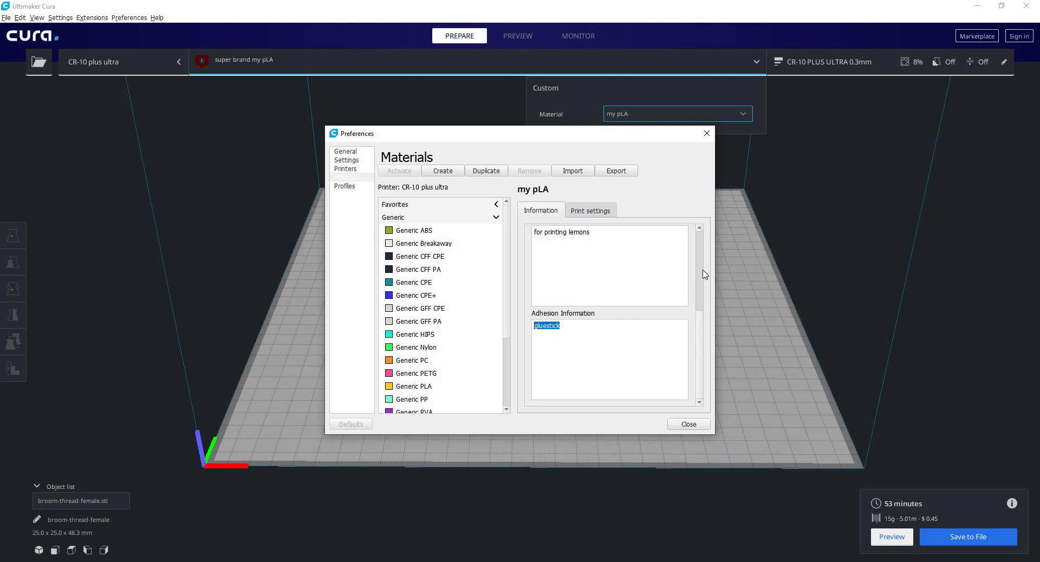
{"action": "scroll", "coordinate": [704, 274], "scroll_direction": "up", "scroll_amount": 5}
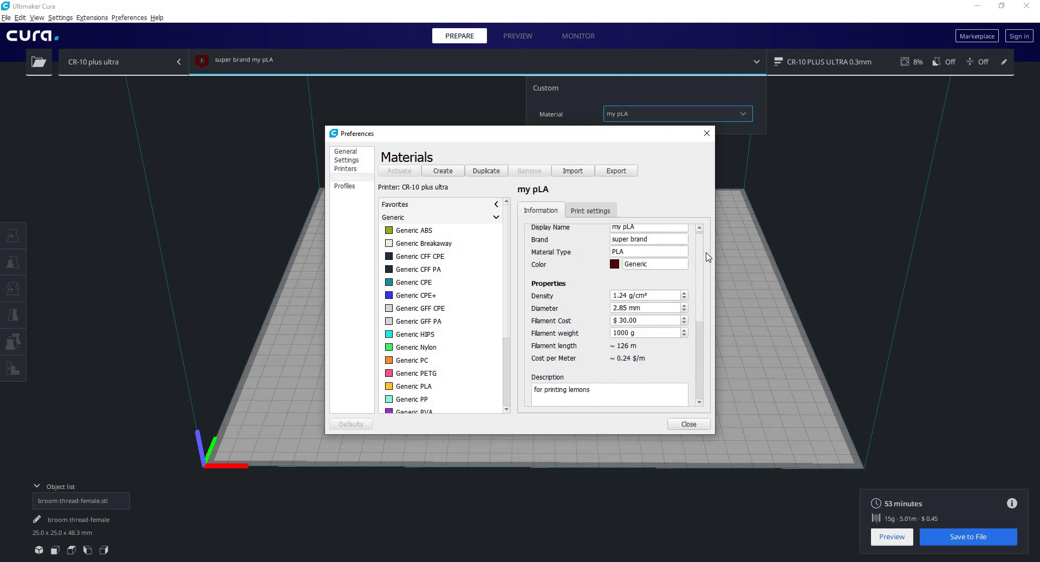
View my pLA's print settings and select the 200 °C default printing temperature.
{"action": "left_click", "coordinate": [575, 212]}
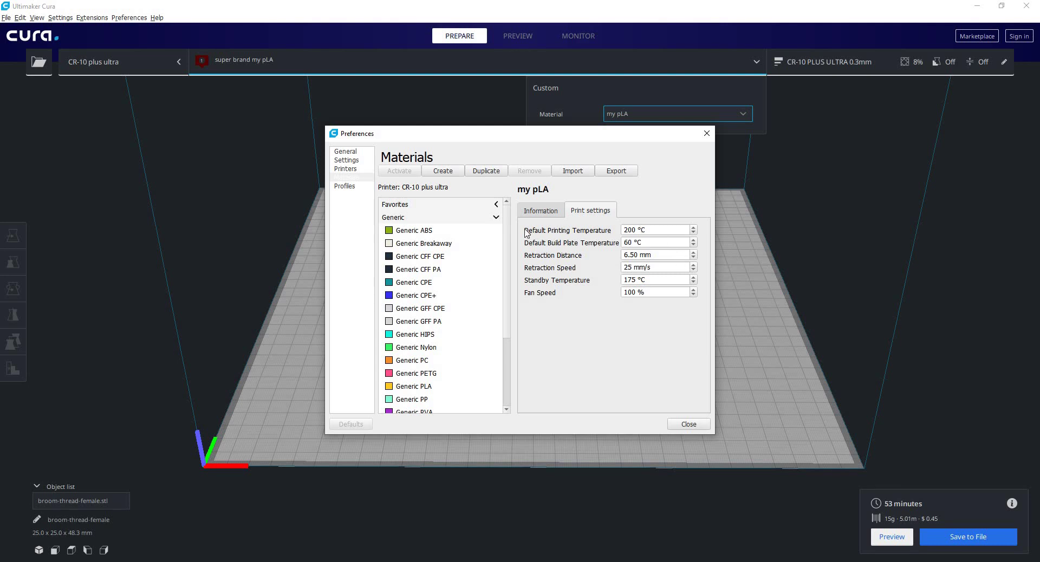
{"action": "left_click", "coordinate": [641, 233]}
{"action": "double_click", "coordinate": [646, 232]}
Close Preferences and expand Material in the custom print settings, showing 202 °C temperatures.
{"action": "left_click", "coordinate": [694, 426]}
{"action": "left_click", "coordinate": [861, 67]}
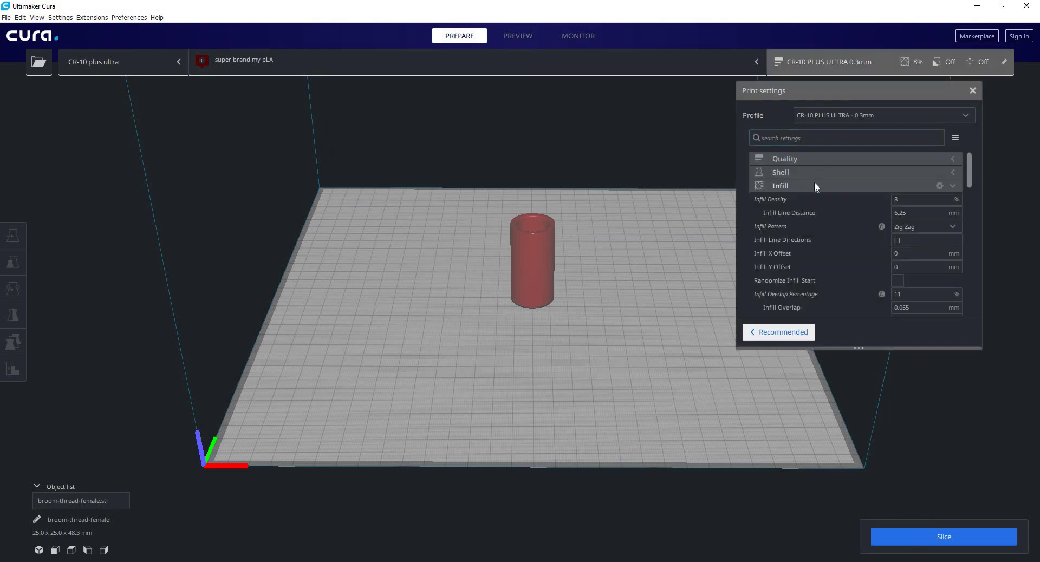
{"action": "left_click", "coordinate": [812, 187]}
{"action": "left_click", "coordinate": [808, 203]}
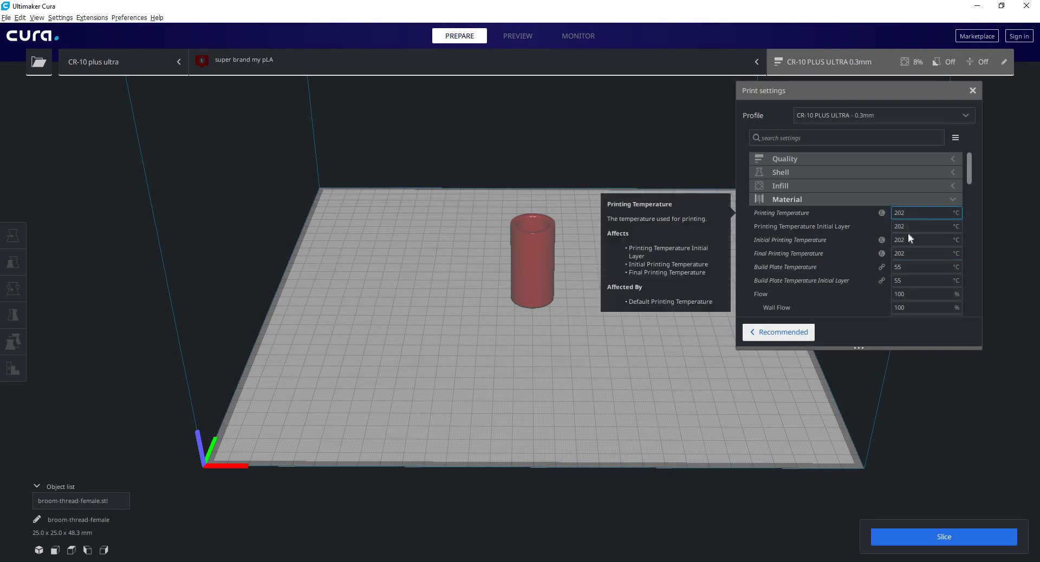
{"action": "mouse_move", "coordinate": [908, 238]}
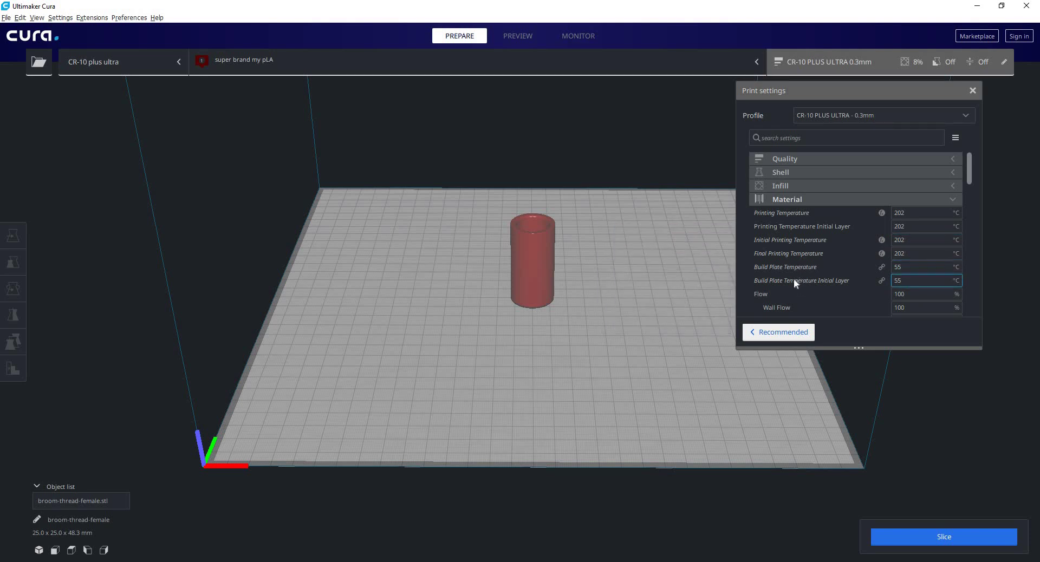
{"action": "left_click", "coordinate": [965, 120]}
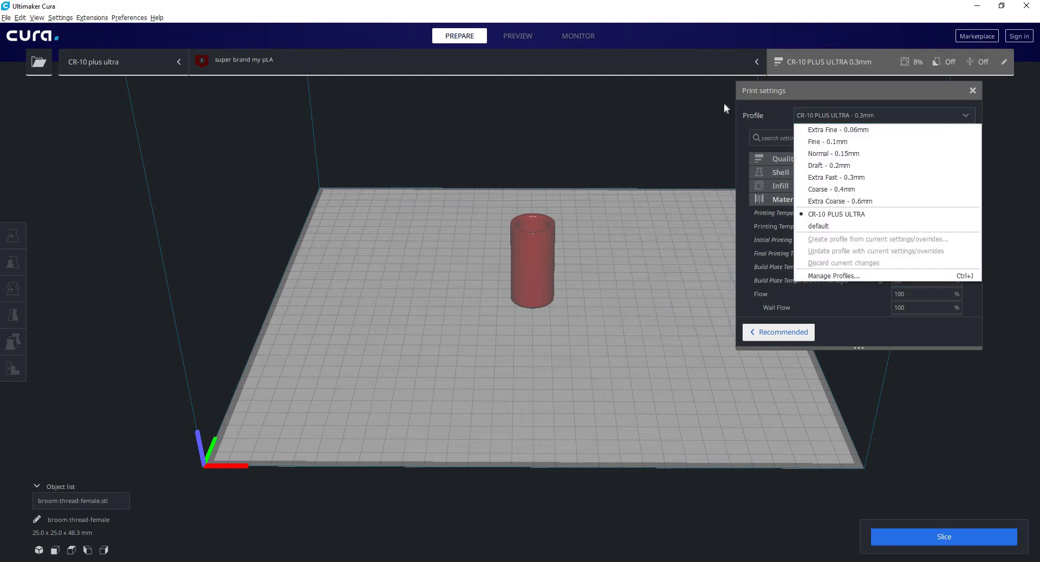
Reopen Preferences > Materials to view my pLA's print settings (200 °C, 60 °C).
{"action": "left_click", "coordinate": [142, 18]}
{"action": "left_click", "coordinate": [142, 30]}
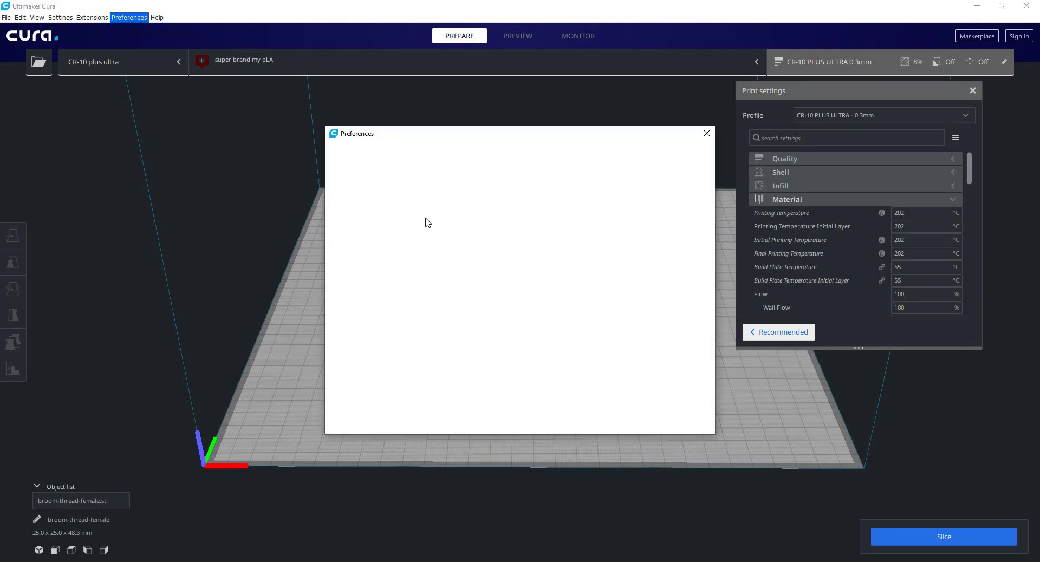
{"action": "left_click", "coordinate": [345, 177]}
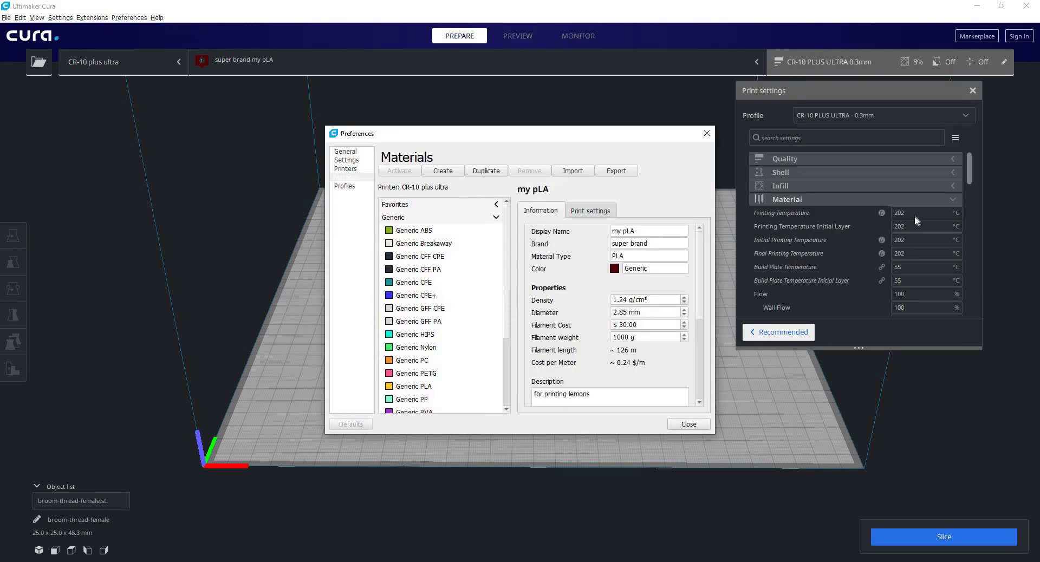
{"action": "left_click", "coordinate": [585, 216]}
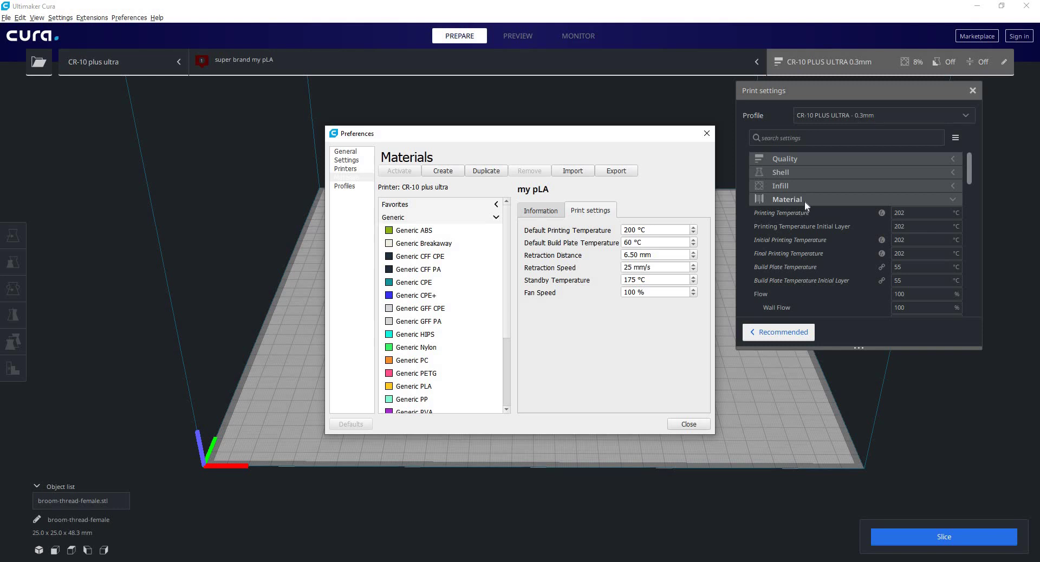
Close Preferences and browse the Travel and Material groups of the custom print settings.
{"action": "left_click", "coordinate": [707, 134]}
{"action": "scroll", "coordinate": [837, 210], "scroll_direction": "down", "scroll_amount": 3}
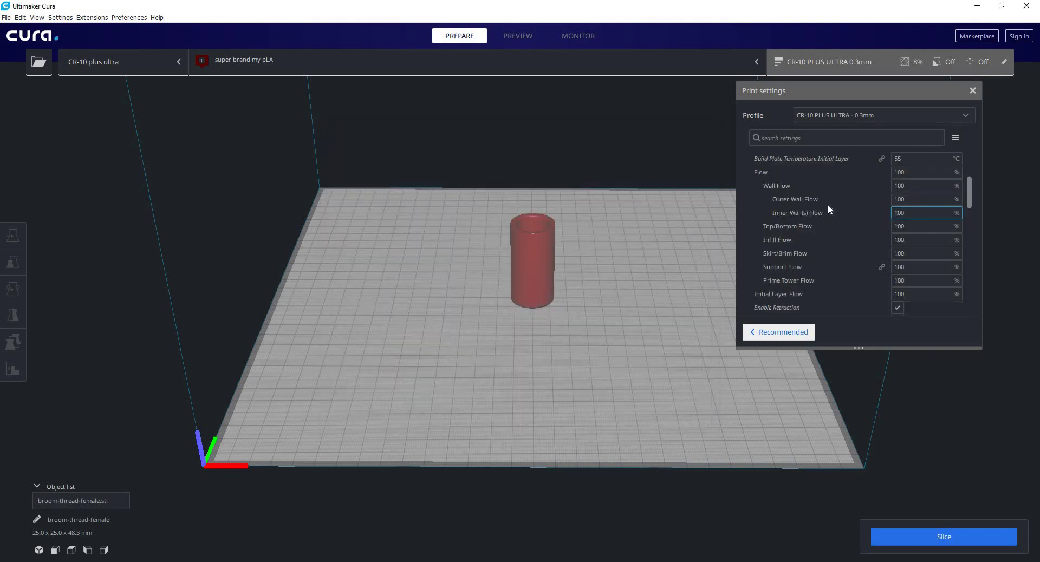
{"action": "scroll", "coordinate": [809, 201], "scroll_direction": "up", "scroll_amount": 10}
{"action": "left_click", "coordinate": [809, 199]}
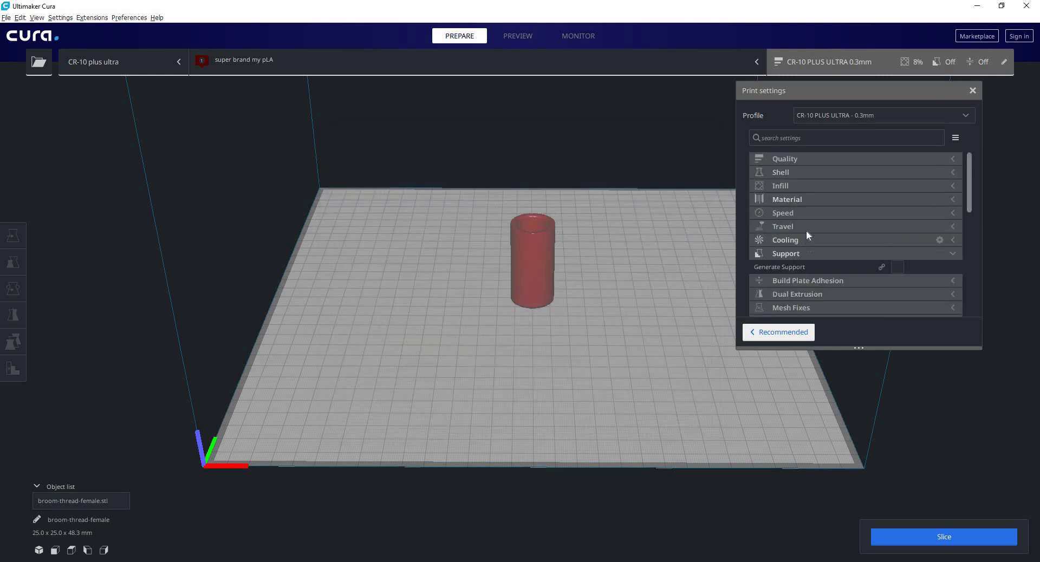
{"action": "left_click", "coordinate": [822, 226]}
{"action": "scroll", "coordinate": [822, 227], "scroll_direction": "down", "scroll_amount": 1}
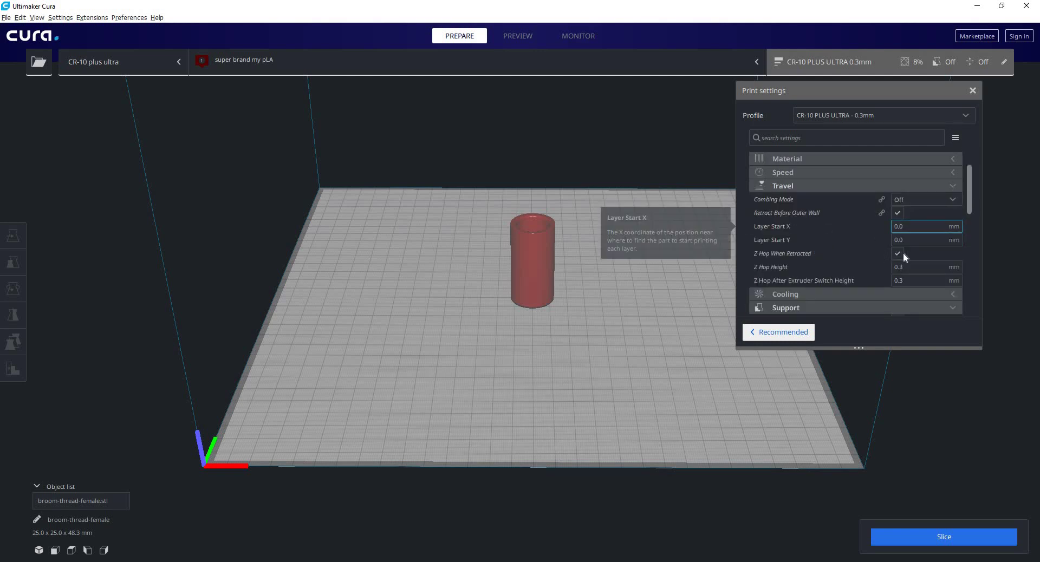
{"action": "left_click", "coordinate": [841, 186]}
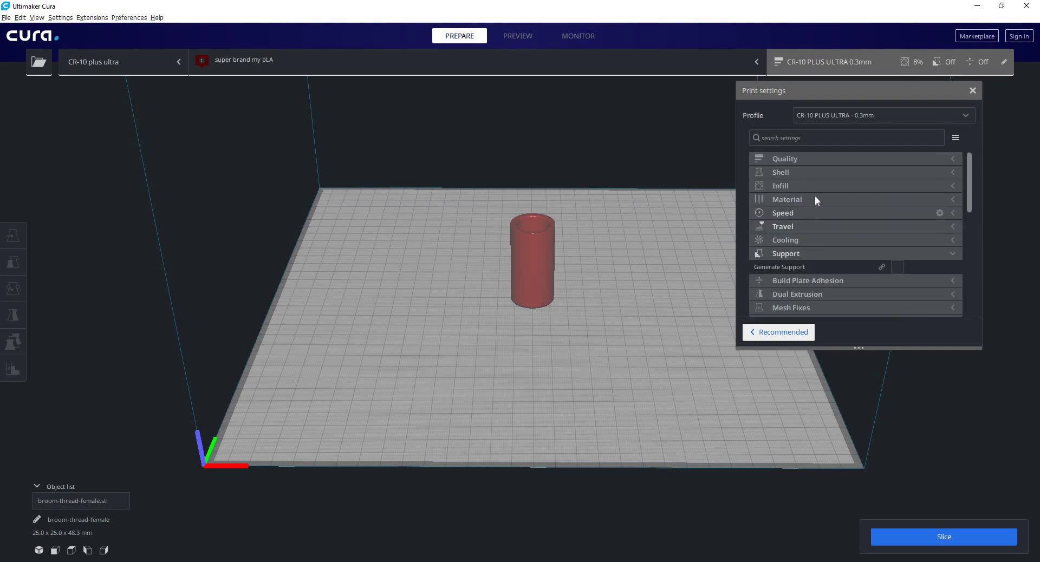
{"action": "left_click", "coordinate": [818, 203]}
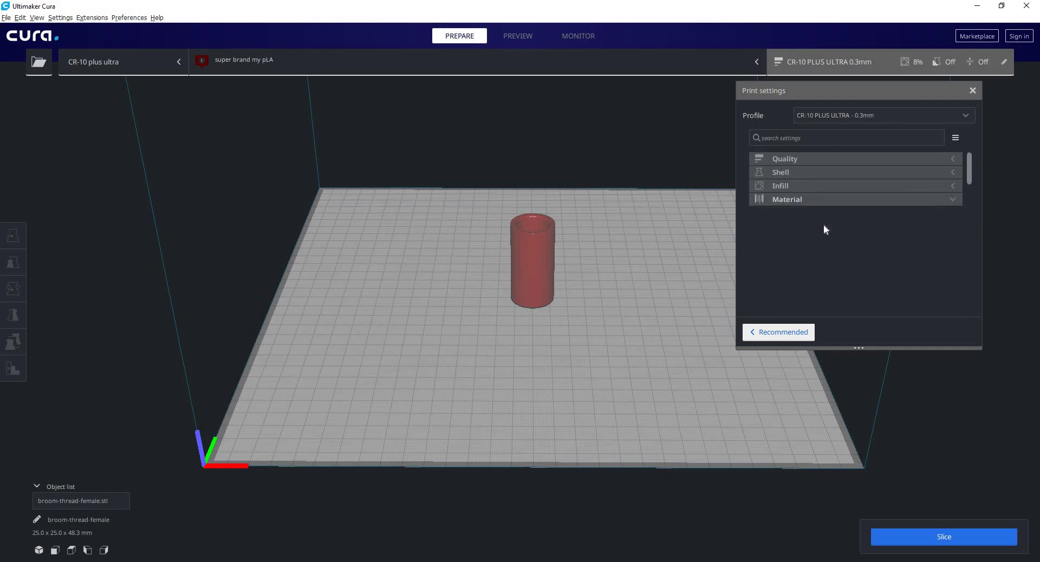
{"action": "scroll", "coordinate": [823, 229], "scroll_direction": "down", "scroll_amount": 5}
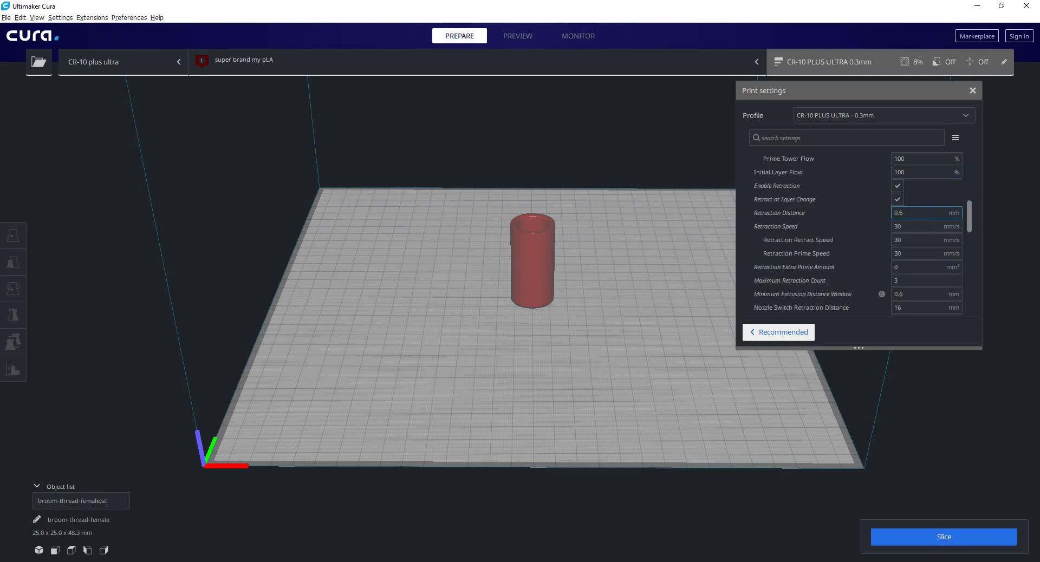
{"action": "scroll", "coordinate": [970, 215], "scroll_direction": "down", "scroll_amount": 1}
{"action": "scroll", "coordinate": [969, 215], "scroll_direction": "up", "scroll_amount": 1}
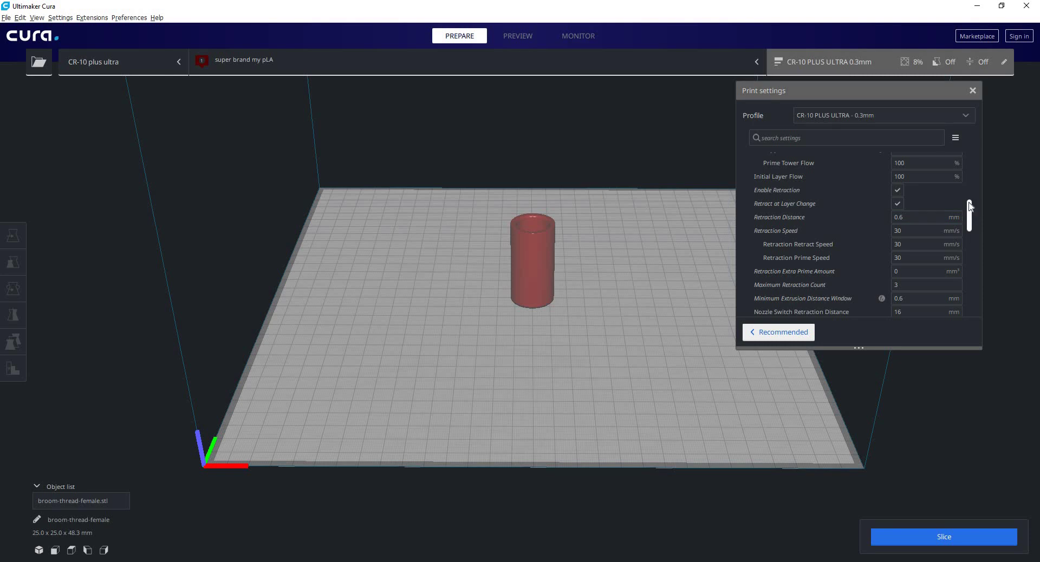
Close the print settings panel and briefly check the material selection panel.
{"action": "left_click", "coordinate": [792, 56]}
{"action": "left_click", "coordinate": [753, 60]}
{"action": "left_click", "coordinate": [811, 258]}
Slice the cylinder (53 min, 15 g, $0.45) and locate my pLA under super brand › PLA.
{"action": "left_click", "coordinate": [931, 534]}
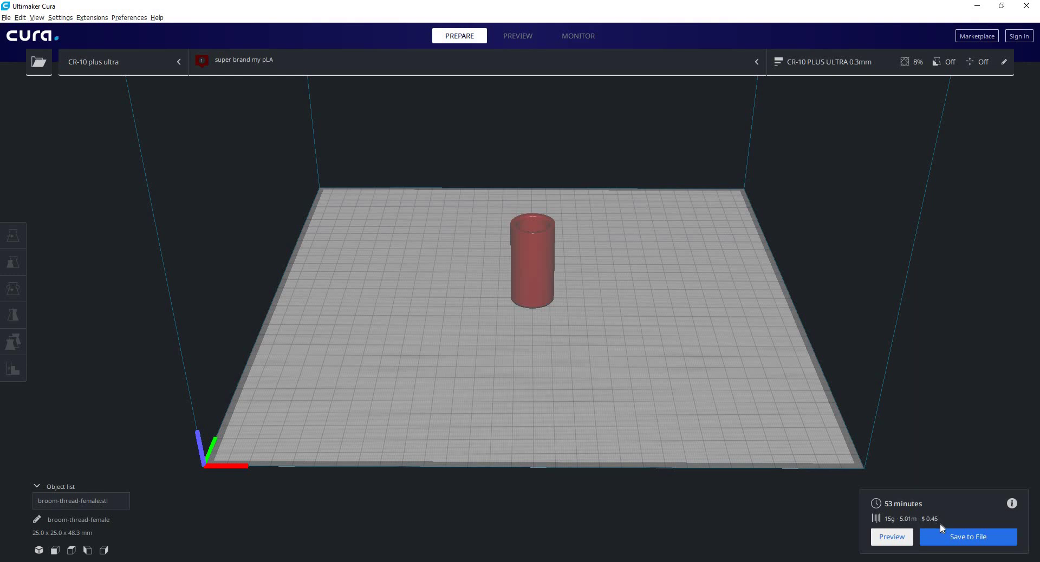
{"action": "left_click", "coordinate": [749, 65]}
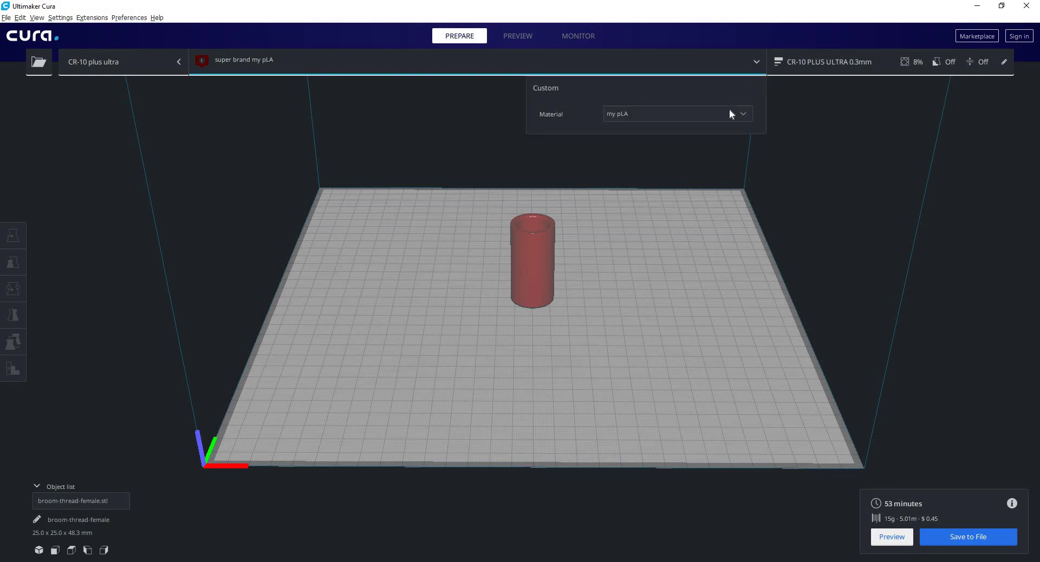
{"action": "left_click", "coordinate": [729, 108]}
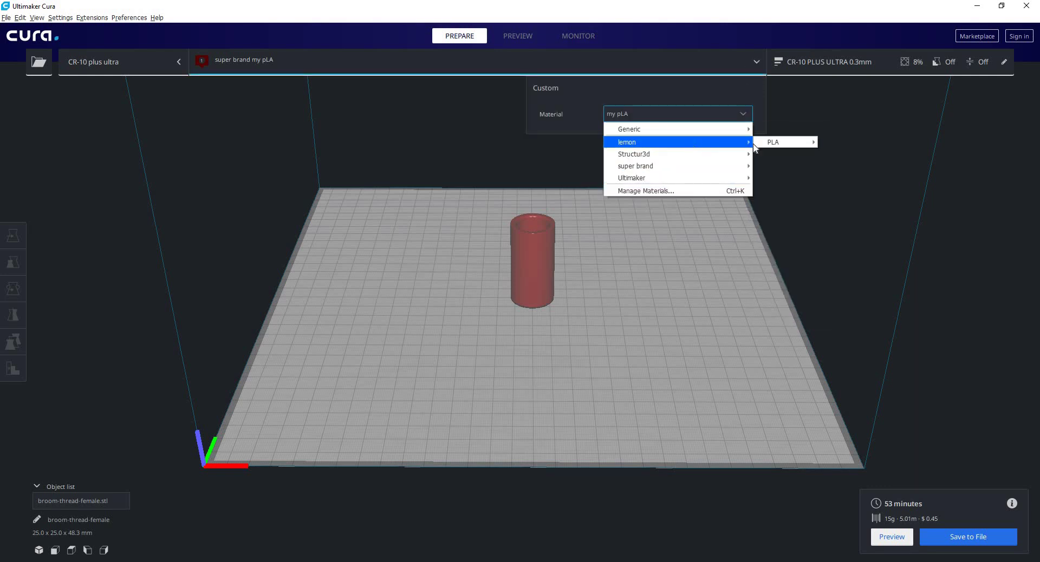
{"action": "mouse_move", "coordinate": [699, 171]}
{"action": "mouse_move", "coordinate": [782, 167]}
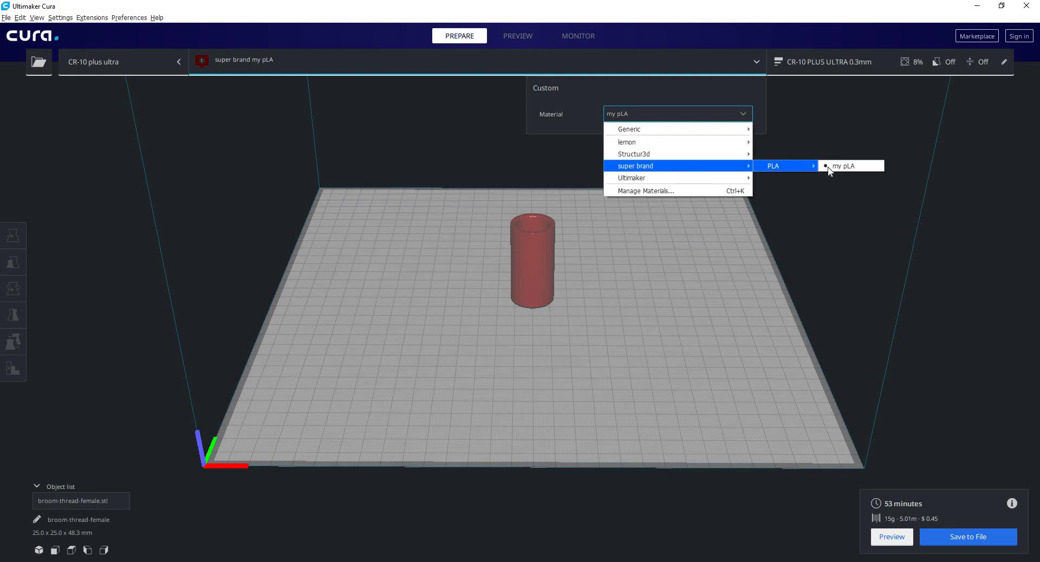
Open Manage Materials and toggle the Generic and Ultimaker groups to view my pLA at $30.00/1000 g.
{"action": "left_click", "coordinate": [715, 193]}
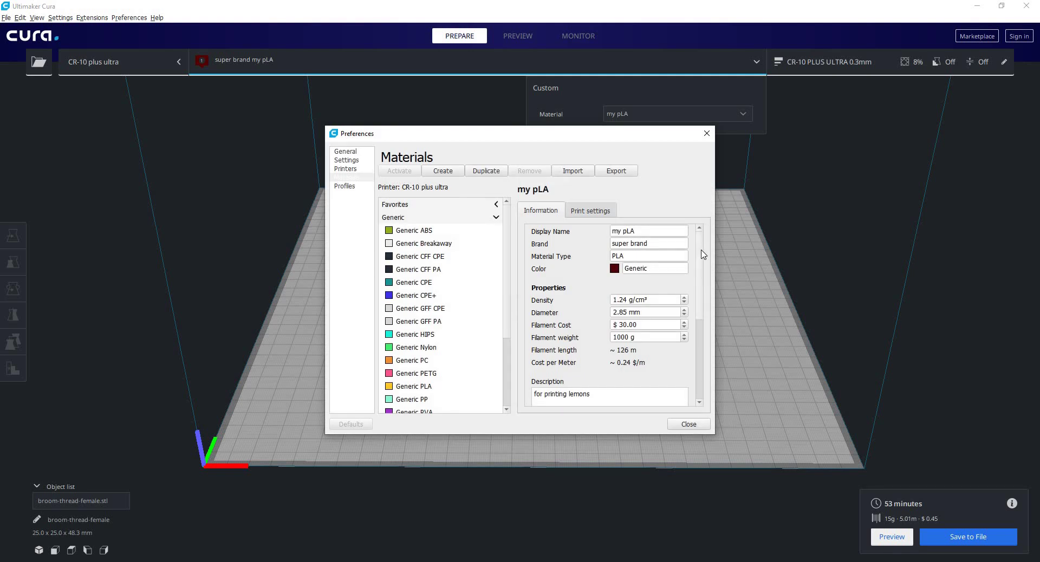
{"action": "scroll", "coordinate": [629, 342], "scroll_direction": "down", "scroll_amount": 2}
{"action": "scroll", "coordinate": [625, 346], "scroll_direction": "up", "scroll_amount": 2}
{"action": "left_click", "coordinate": [498, 219]}
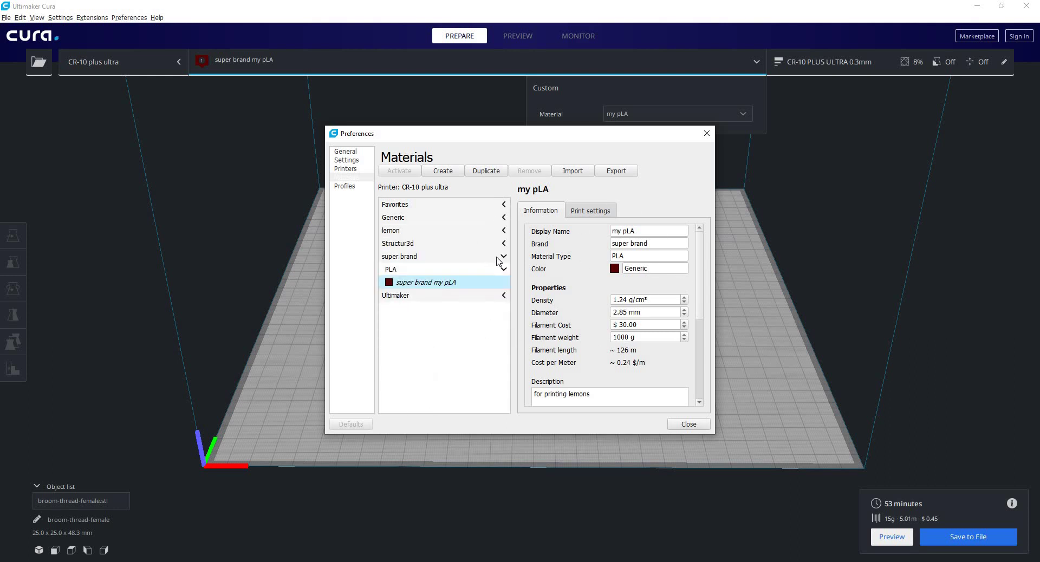
{"action": "left_click", "coordinate": [500, 299]}
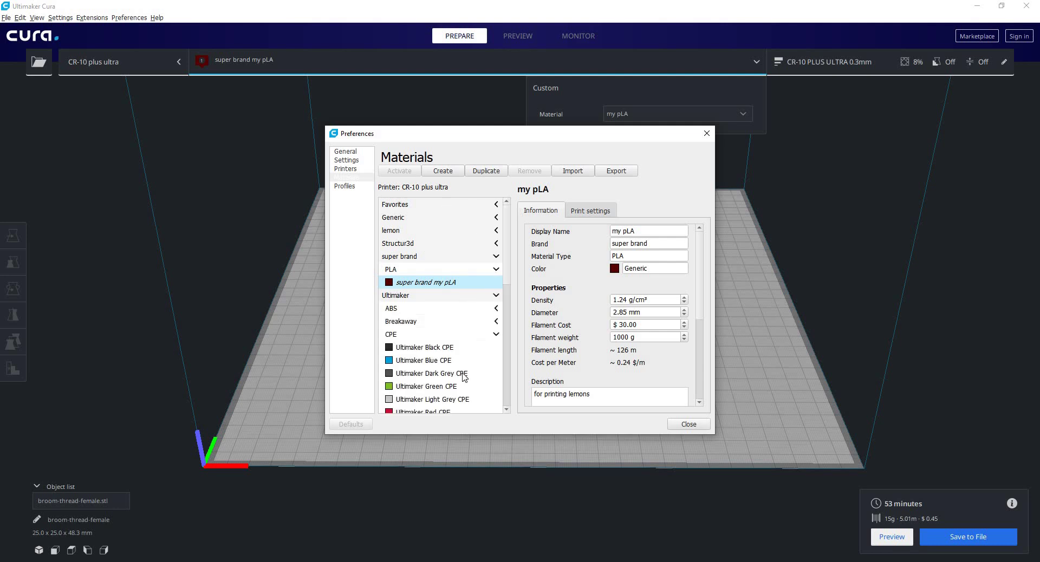
{"action": "left_click", "coordinate": [497, 218]}
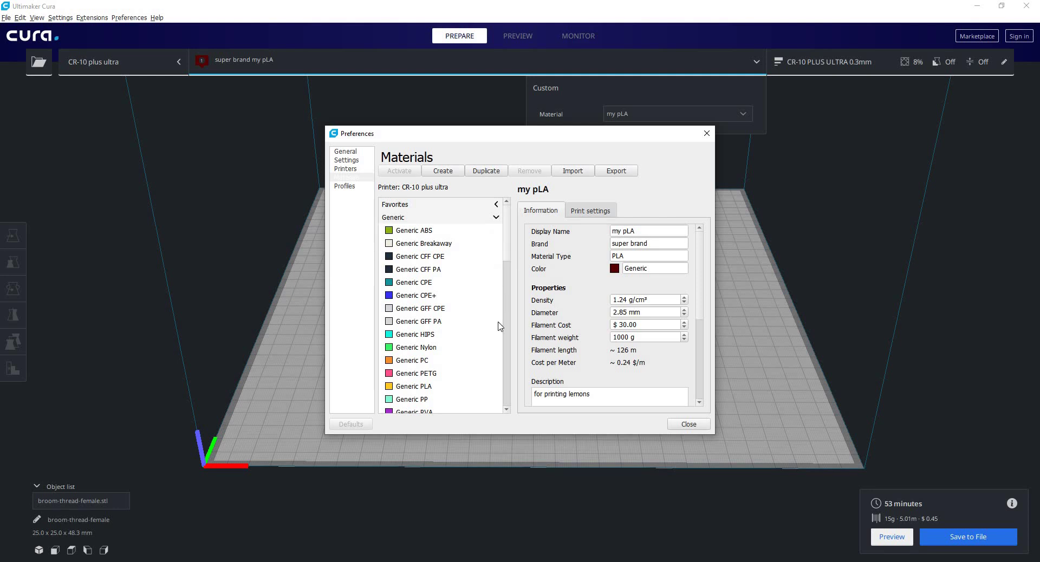
{"action": "scroll", "coordinate": [499, 347], "scroll_direction": "down", "scroll_amount": 5}
{"action": "scroll", "coordinate": [501, 346], "scroll_direction": "down", "scroll_amount": 6}
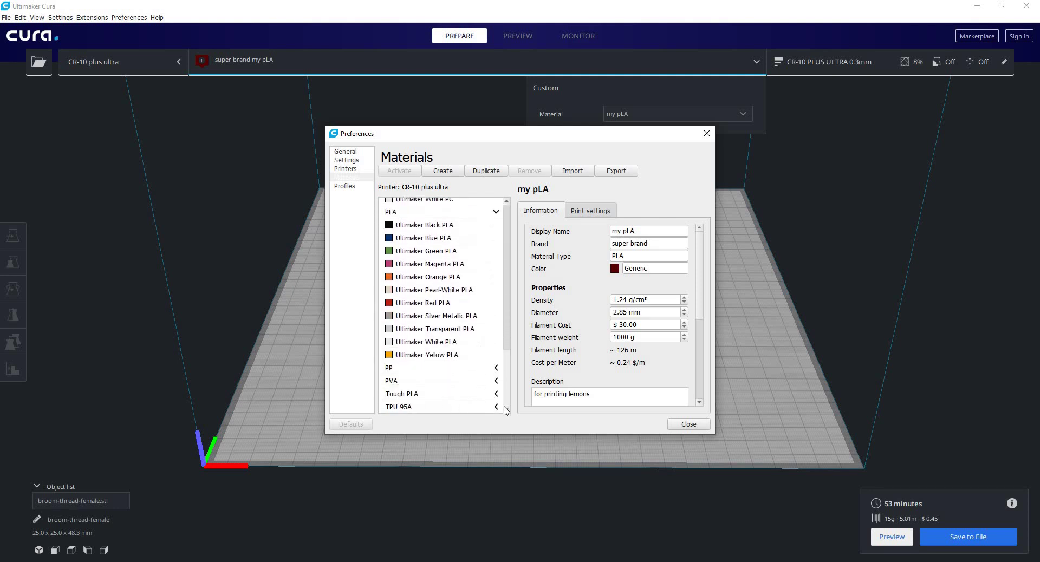
{"action": "scroll", "coordinate": [497, 280], "scroll_direction": "up", "scroll_amount": 10}
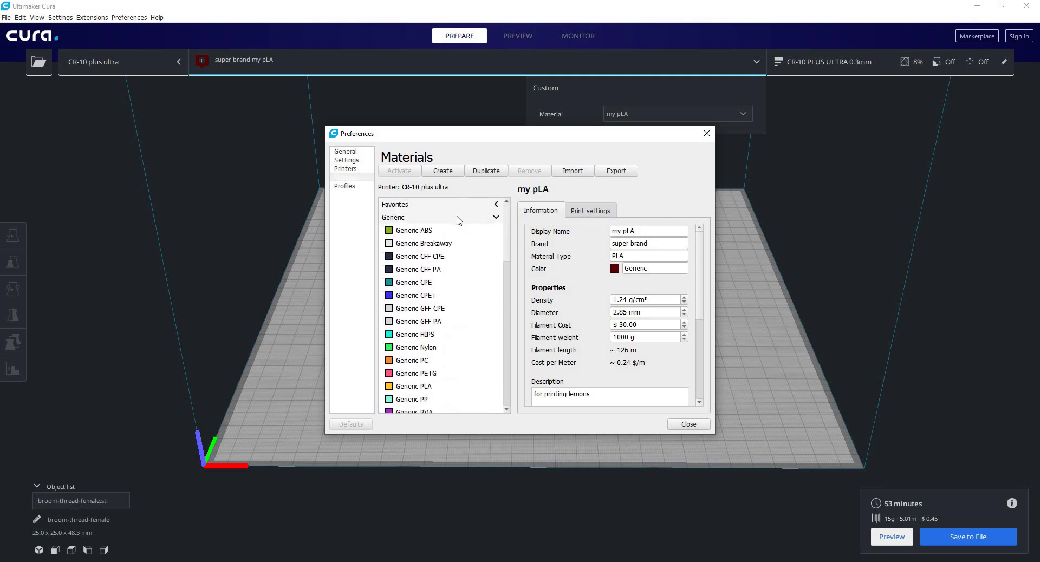
{"action": "left_click", "coordinate": [458, 217]}
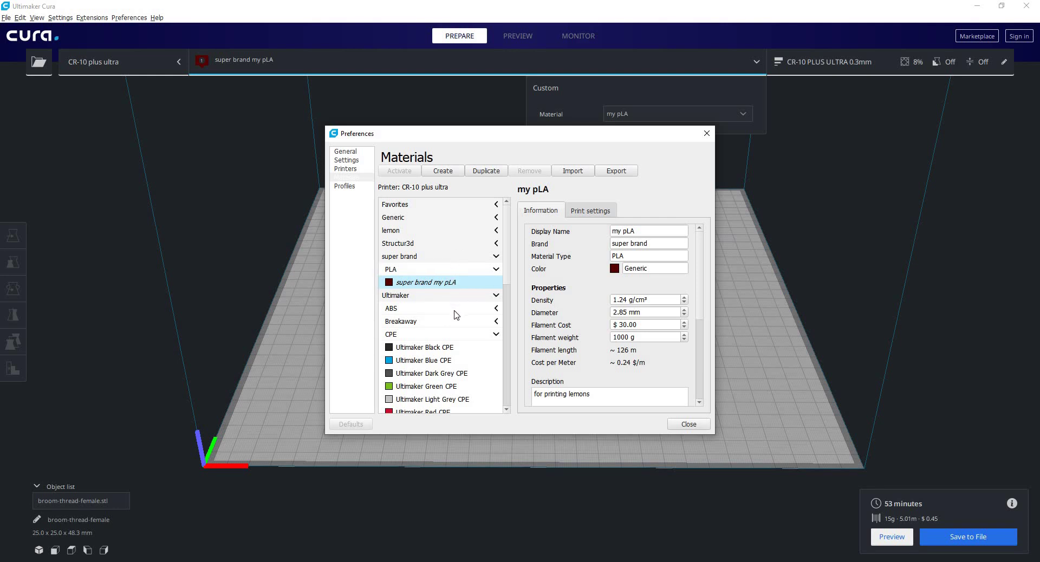
Close the Preferences window, returning to the sliced dark red cylinder.
{"action": "left_click", "coordinate": [676, 428]}
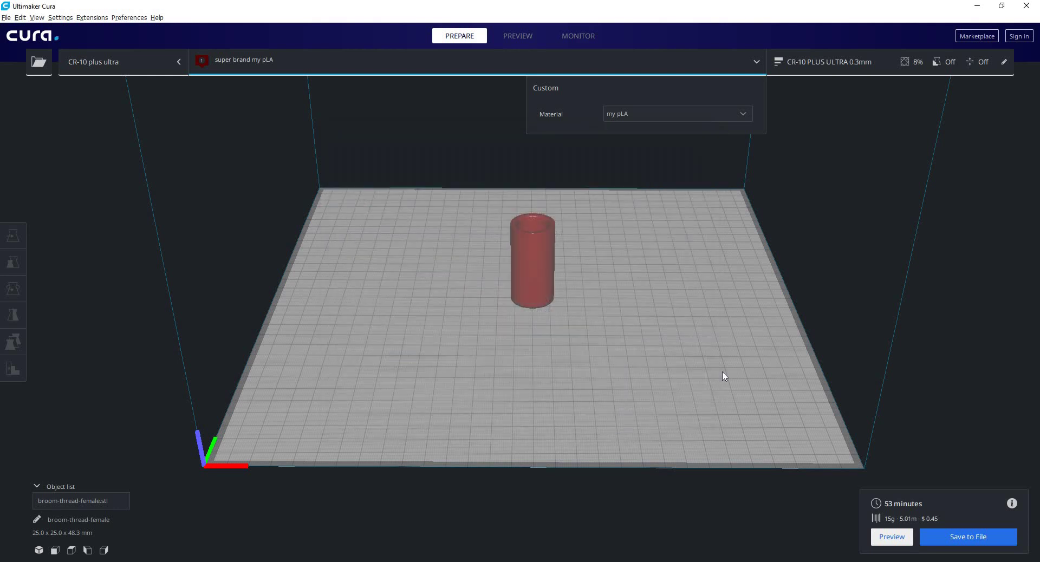